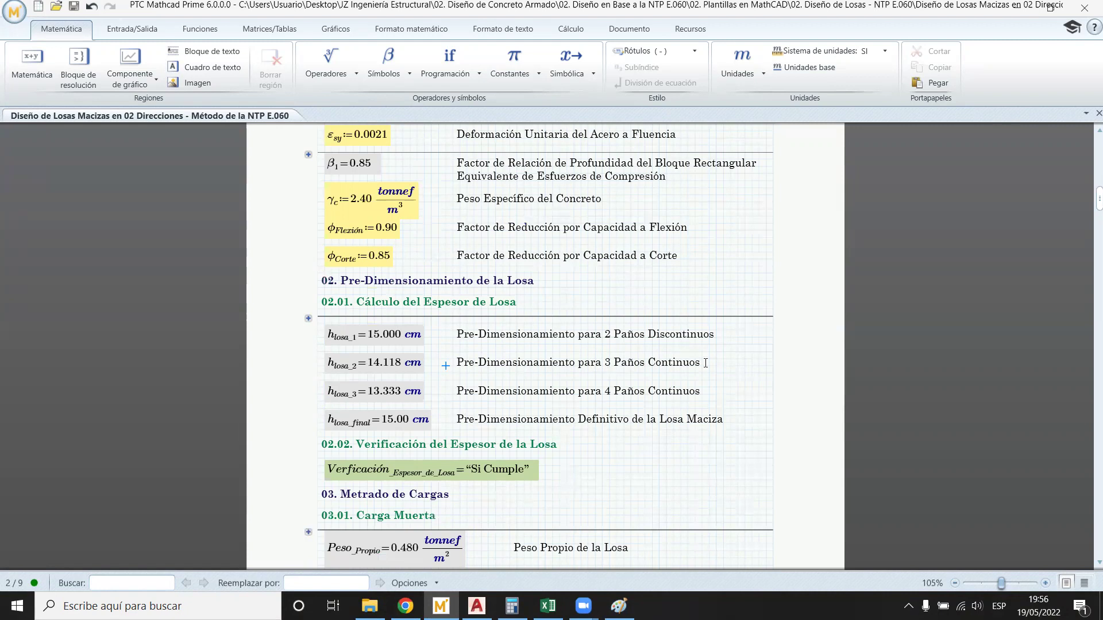
Step: Expand the collapsed calculation area under 02.01. Cálculo del Espesor de Losa and examine the slab thickness formulas
scroll(544, 399, "down", 1)
left_click(589, 403)
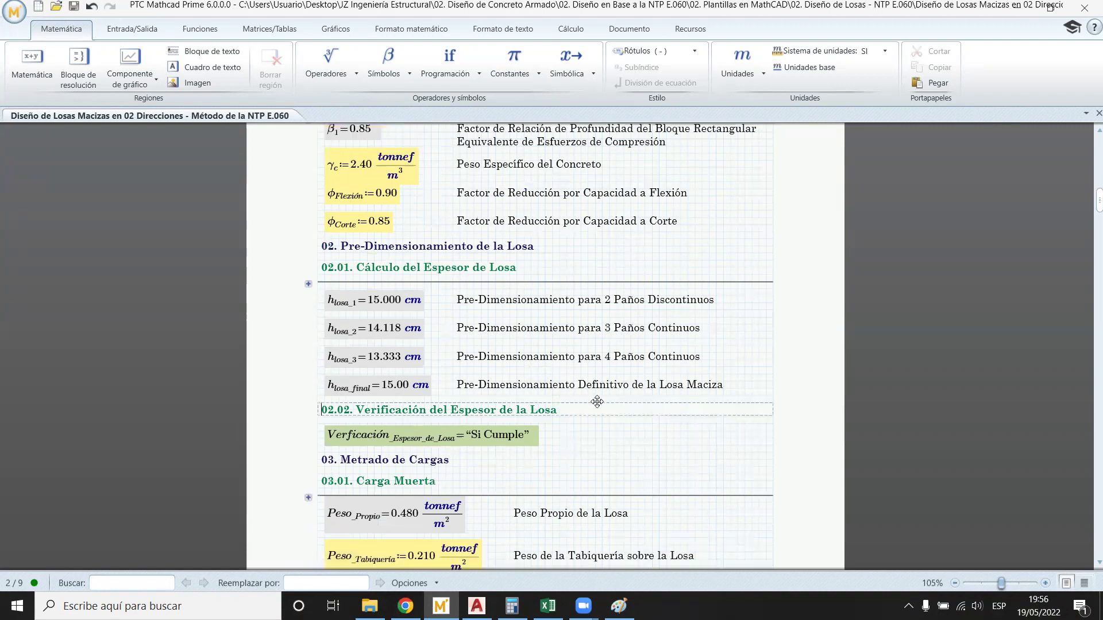
scroll(609, 390, "up", 1)
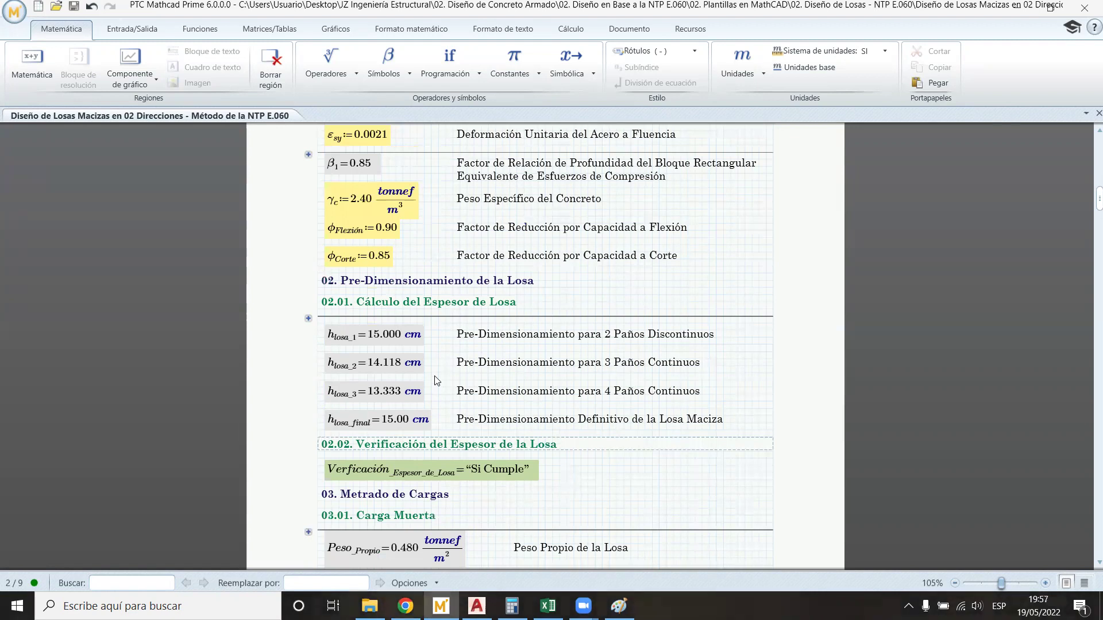
left_click(446, 359)
left_click(538, 344)
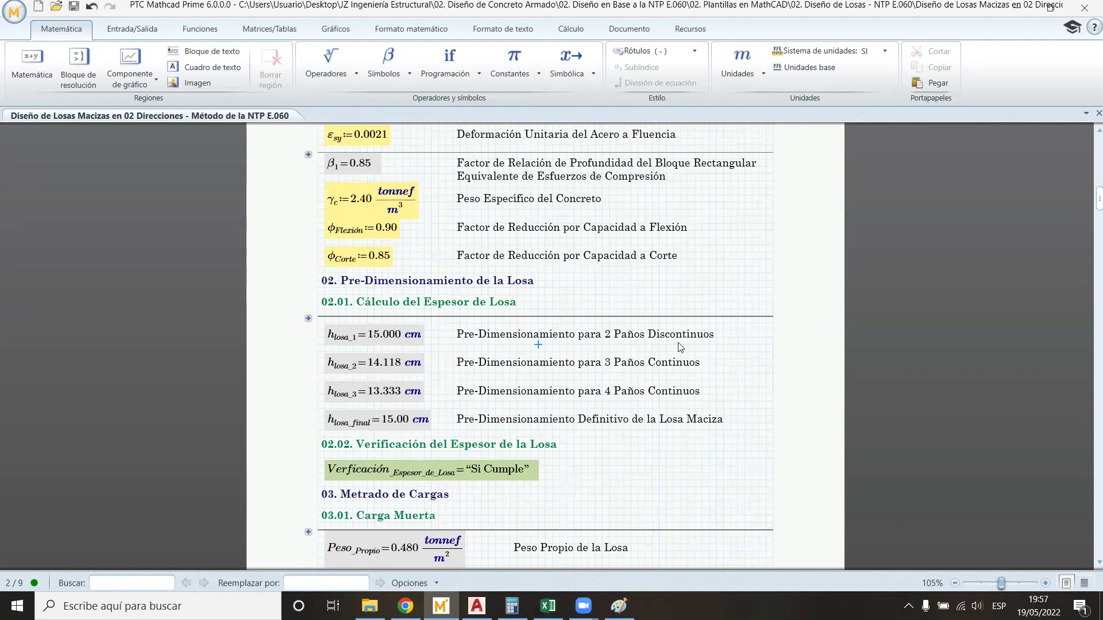
left_click(308, 319)
left_click(360, 344)
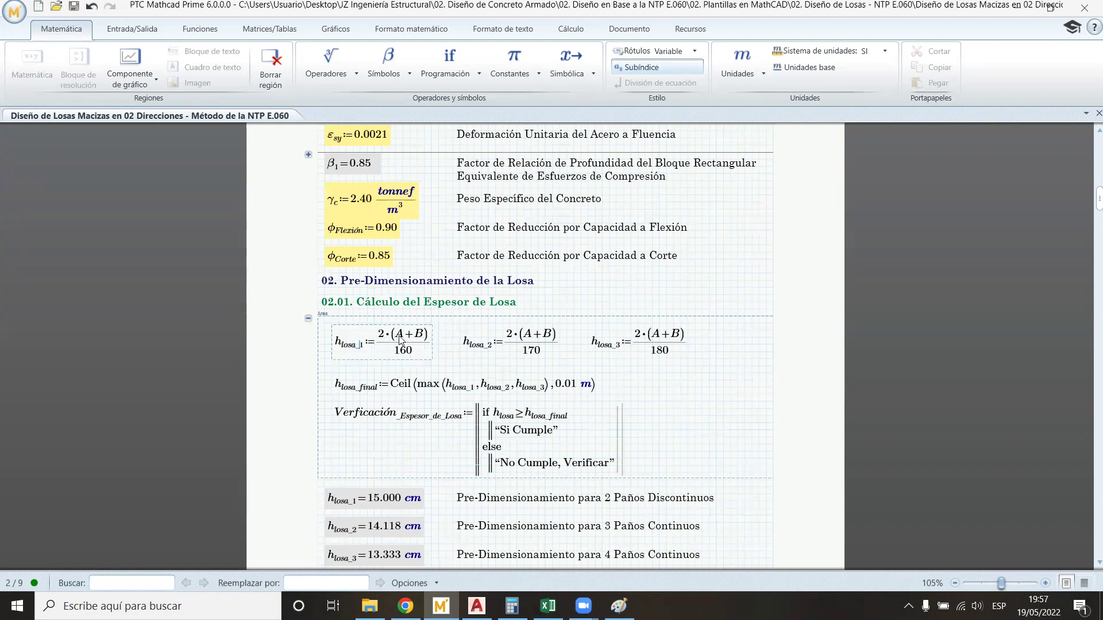
left_click(452, 359)
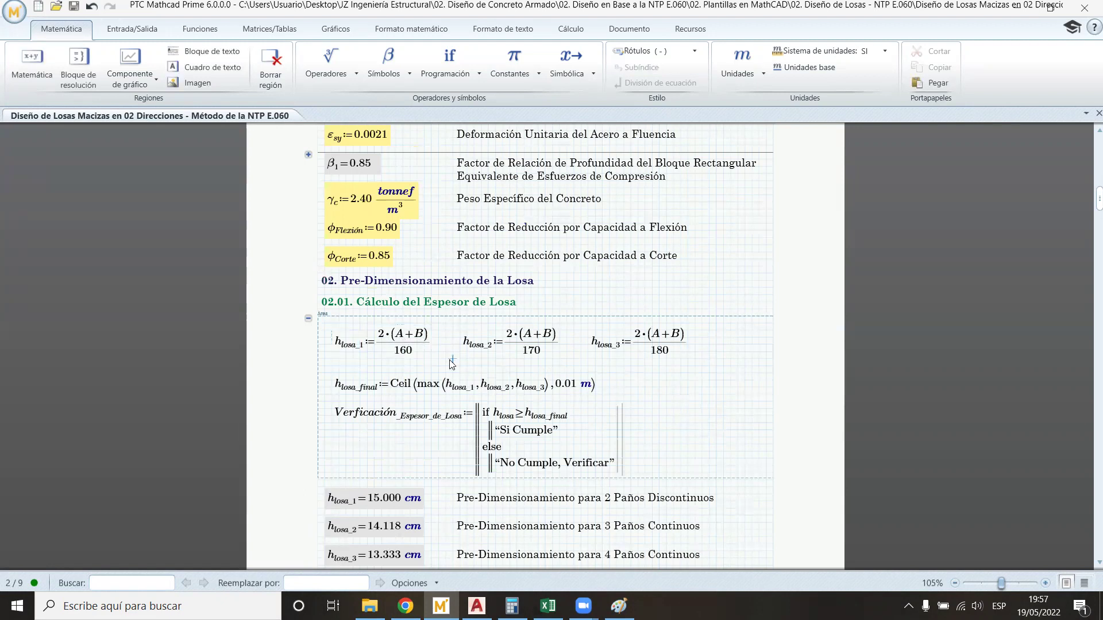
Step: Compare the three slab thickness formulas with the pre-dimensioning results, collapse the calculation area and review the final thickness
scroll(446, 351, "down", 2)
scroll(446, 351, "down", 1)
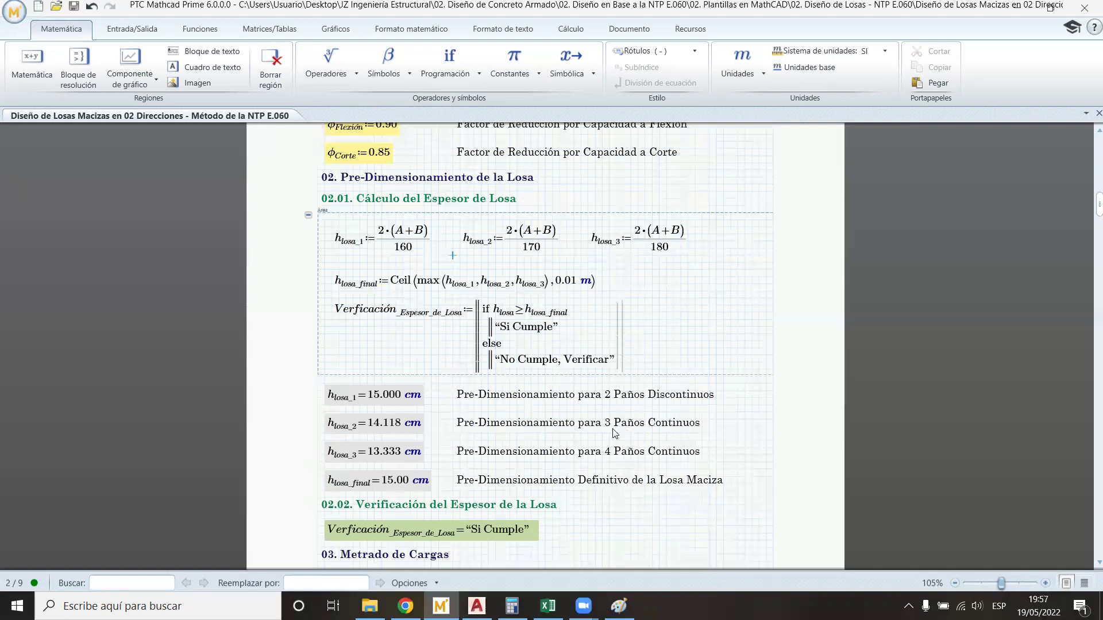
scroll(653, 423, "up", 1)
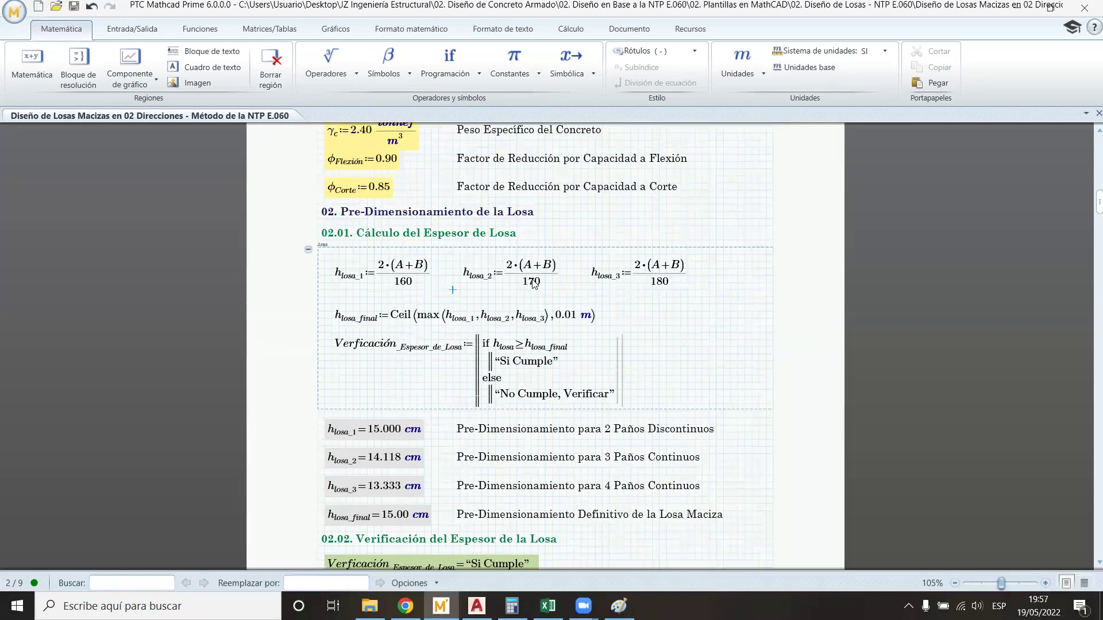
scroll(528, 284, "down", 1)
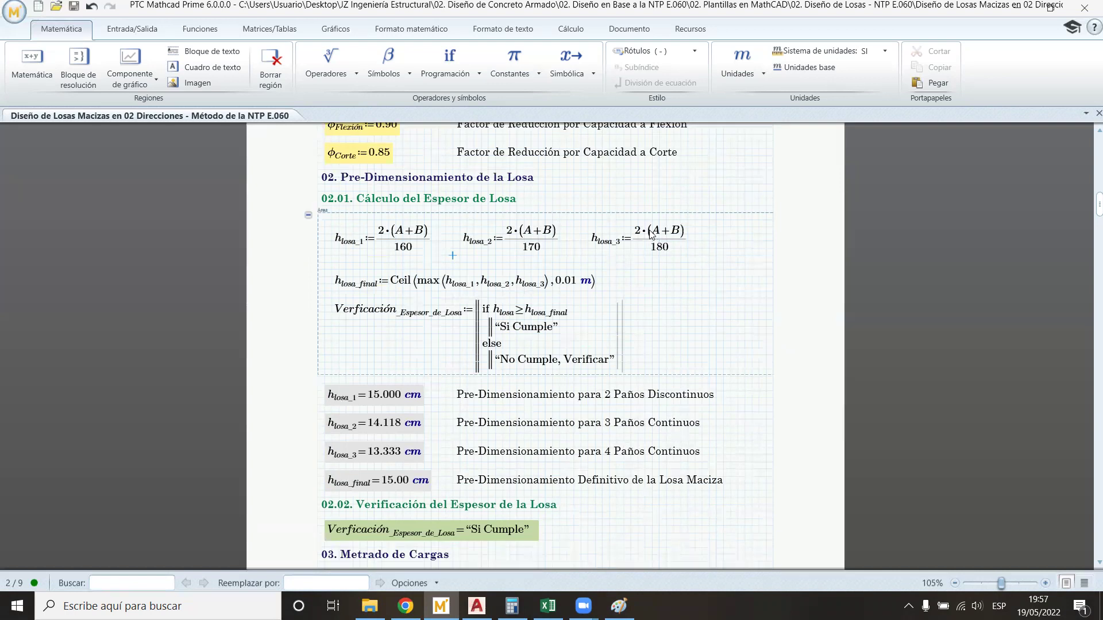
left_click(308, 217)
left_click(435, 284)
scroll(408, 332, "up", 1)
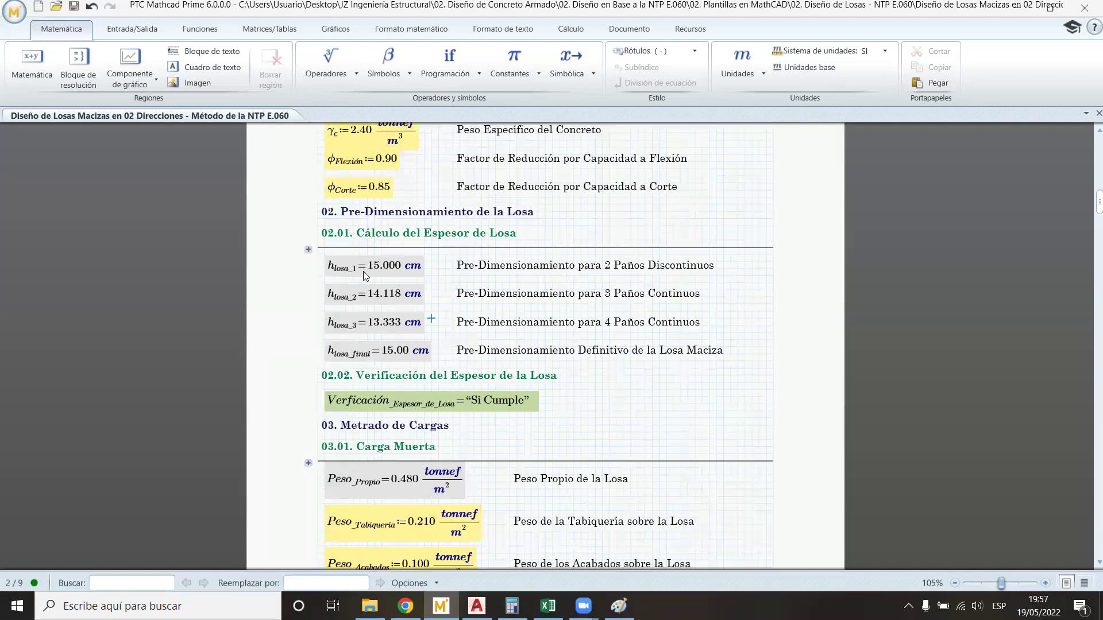
scroll(405, 327, "up", 1)
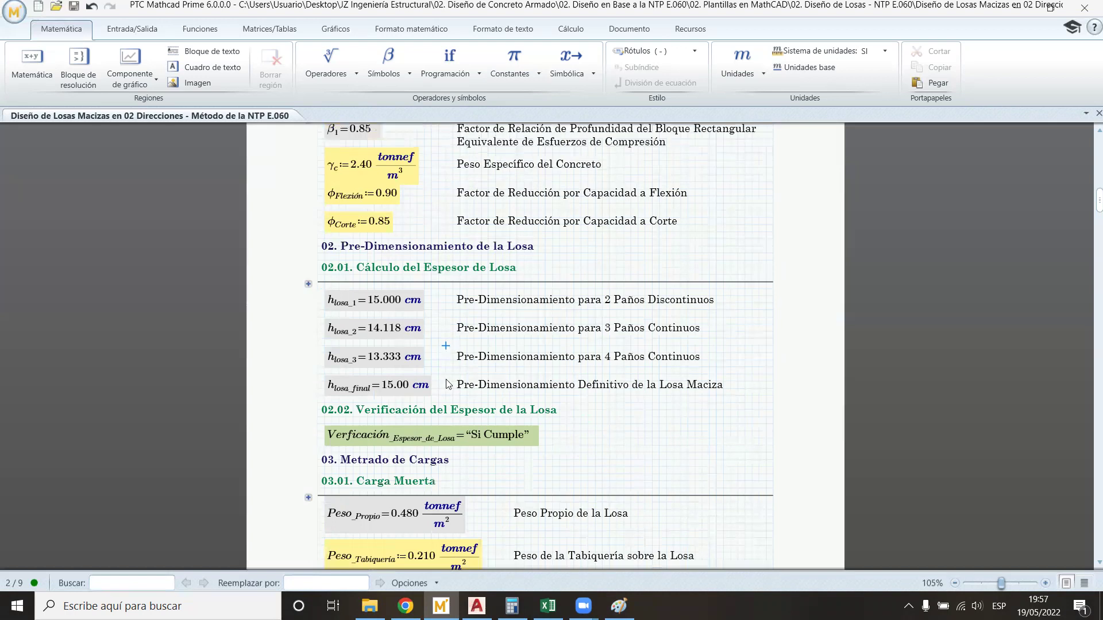
left_click(414, 389)
left_click(443, 320)
left_click(438, 301)
Step: Switch to AutoCAD and frame the floor plan around axes A to F and 3 to 4 for a screen capture
left_click(477, 606)
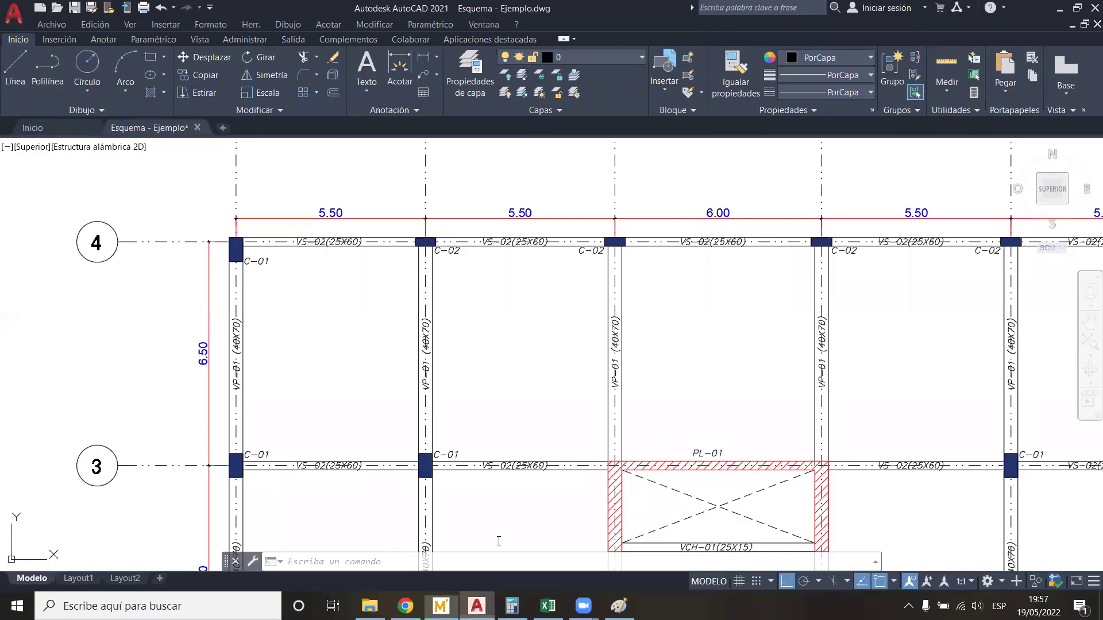
scroll(443, 364, "down", 3)
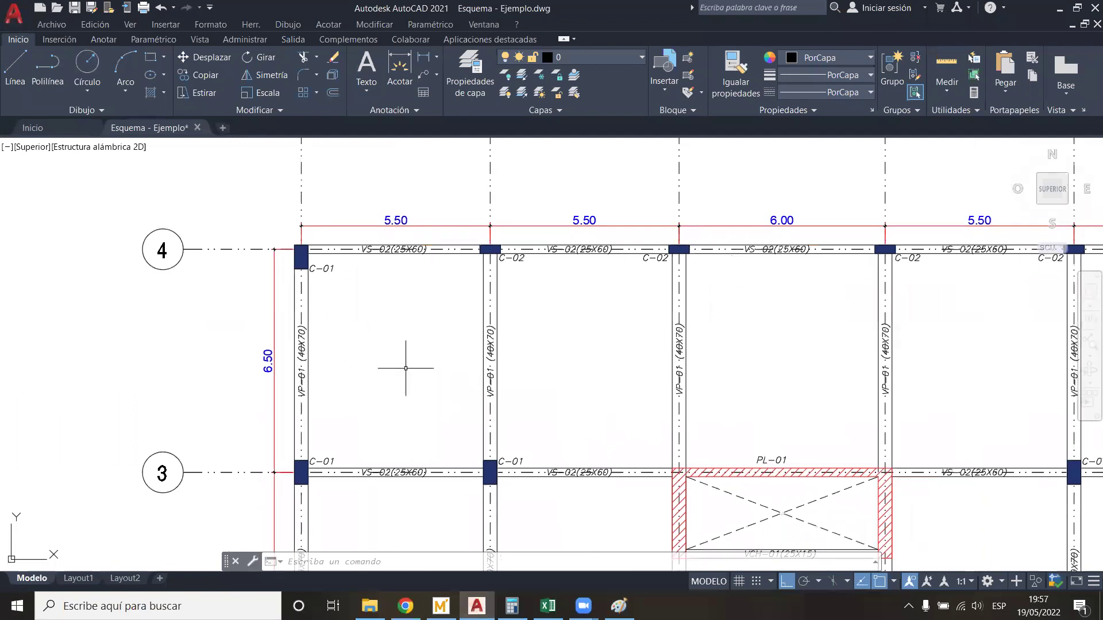
scroll(403, 347, "down", 2)
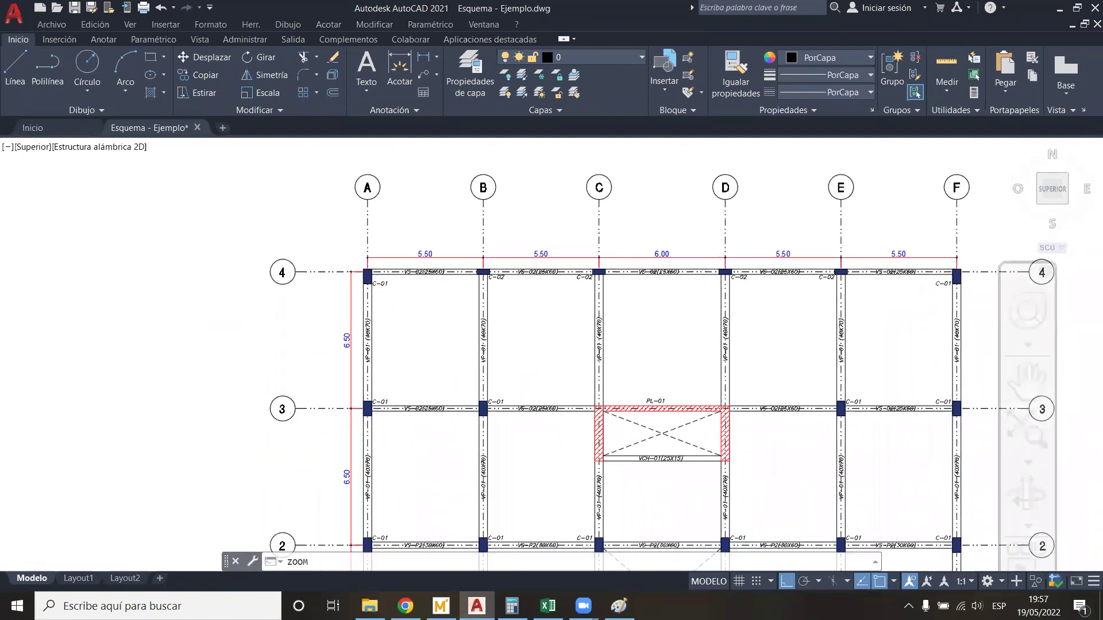
middle_click(877, 291)
middle_click(876, 291)
scroll(877, 291, "up", 5)
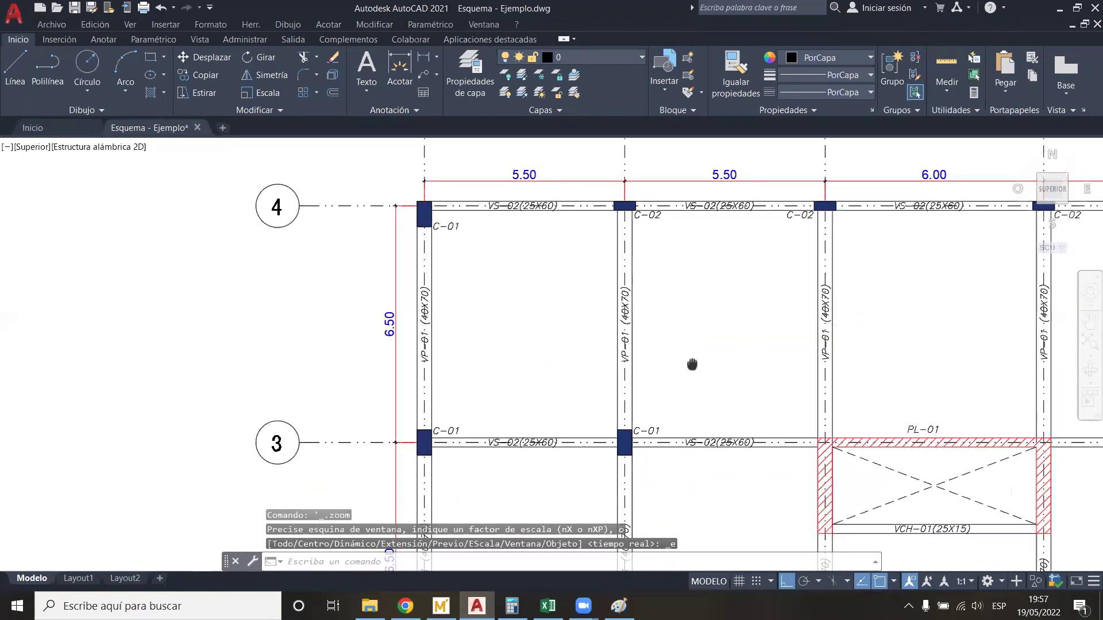
left_click_drag(650, 387, 591, 364)
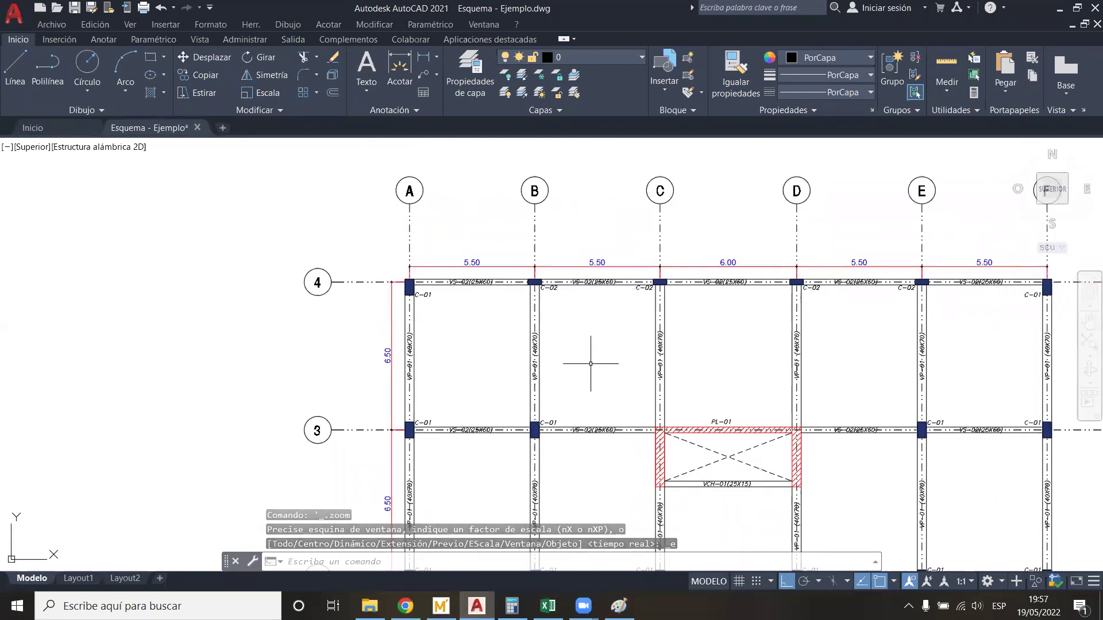
Step: Switch to Paint and paste the captured AutoCAD screen into the blank area beside the existing plan sketch
left_click(619, 606)
scroll(456, 385, "down", 3)
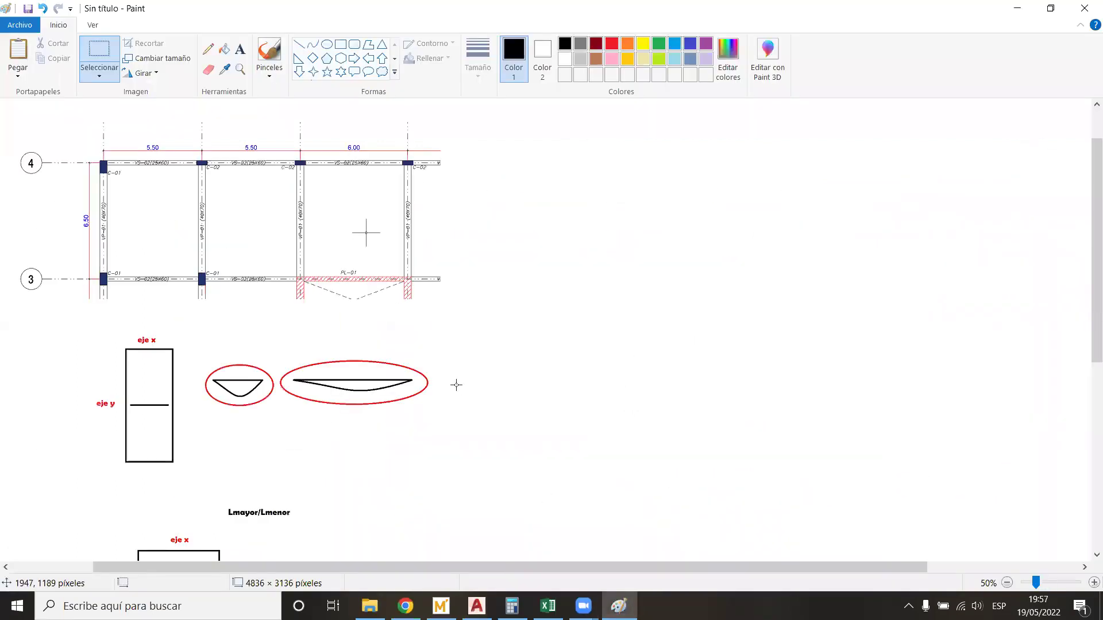
key("ctrl+v")
left_click_drag(225, 182, 554, 186)
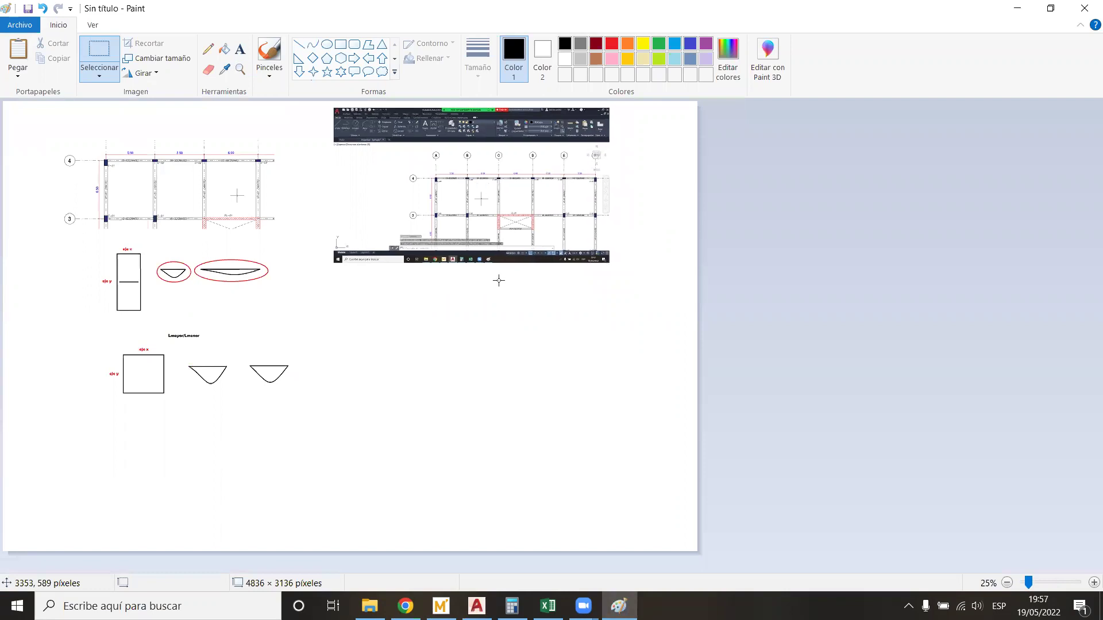
scroll(517, 276, "up", 1)
left_click_drag(533, 568, 725, 567)
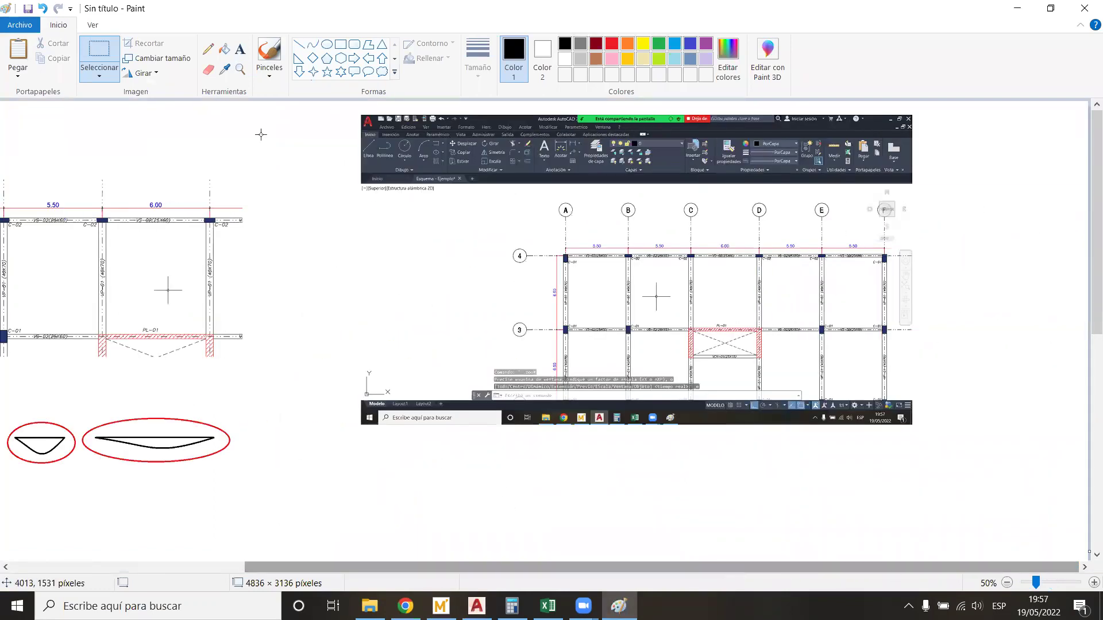
Step: Copy about 1091 × 665 px of the plan from the pasted capture, undo the full paste and place only this portion in its spot
left_click_drag(489, 187, 803, 378)
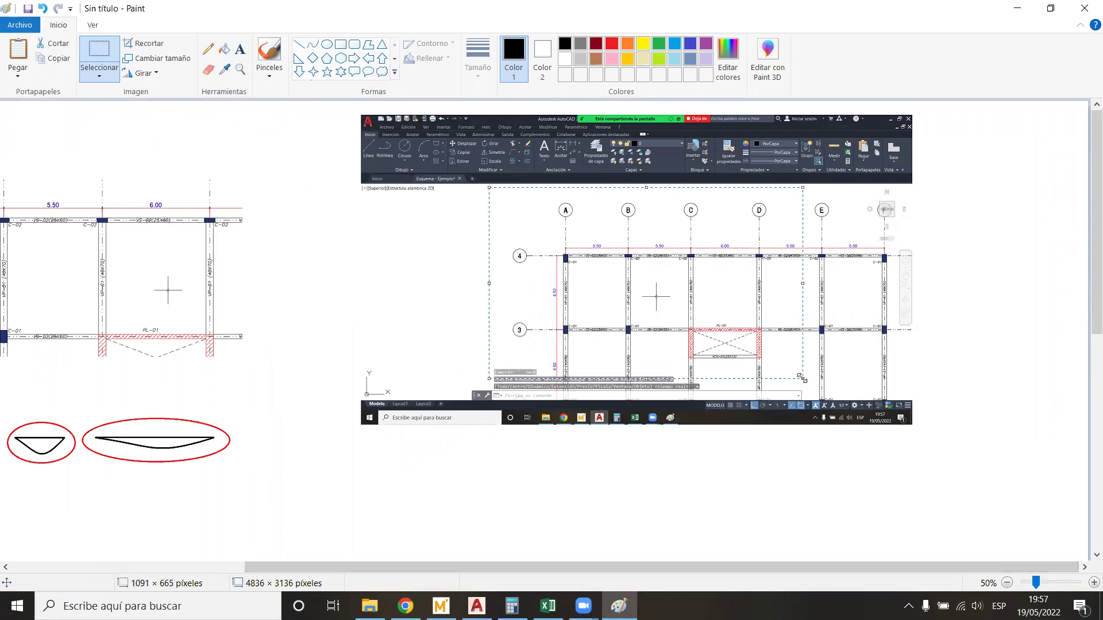
key("ctrl+c")
key("ctrl+z")
key("ctrl+v")
left_click_drag(251, 185, 667, 232)
left_click(662, 394)
Step: Draw an X with two black lines in the middle of the slab panel between axes A-B and 3-4
scroll(652, 354, "up", 1)
scroll(649, 358, "down", 2)
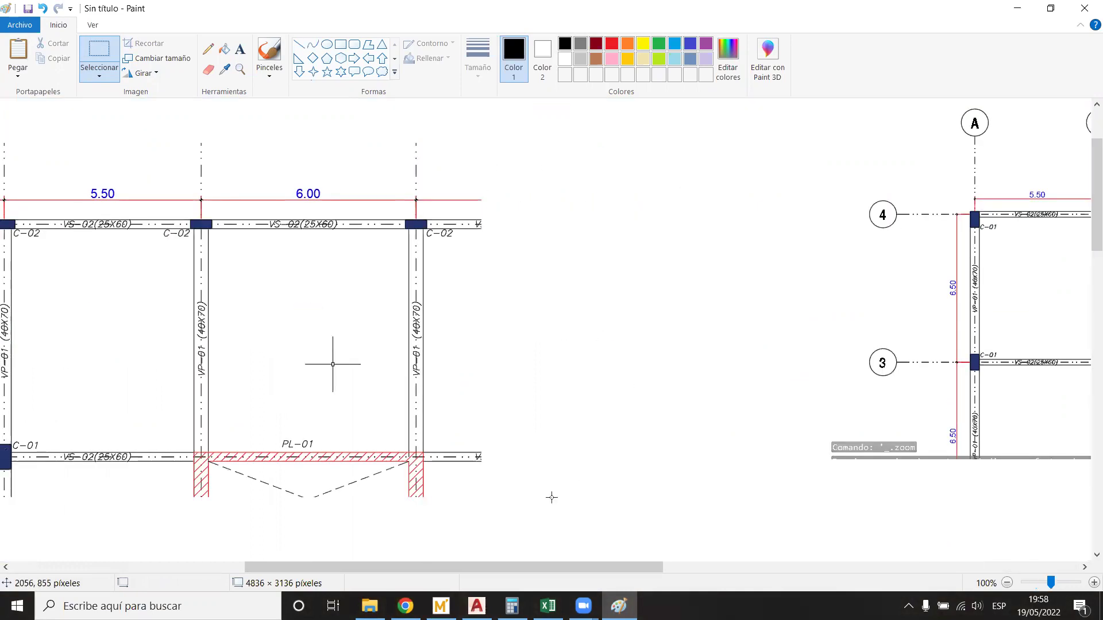
left_click_drag(522, 560, 794, 563)
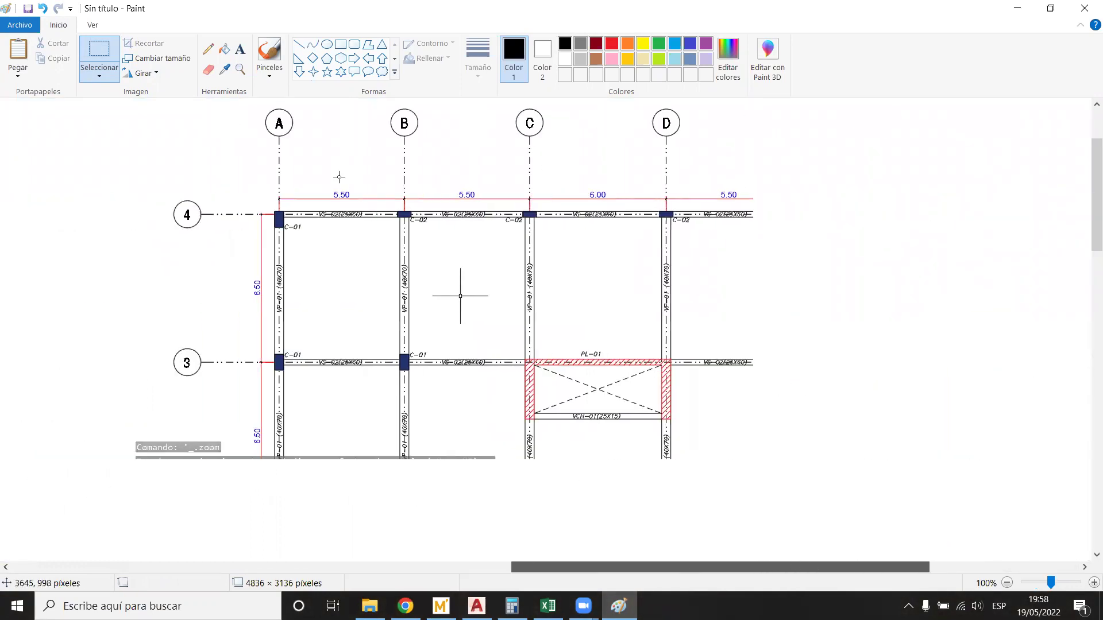
left_click(299, 44)
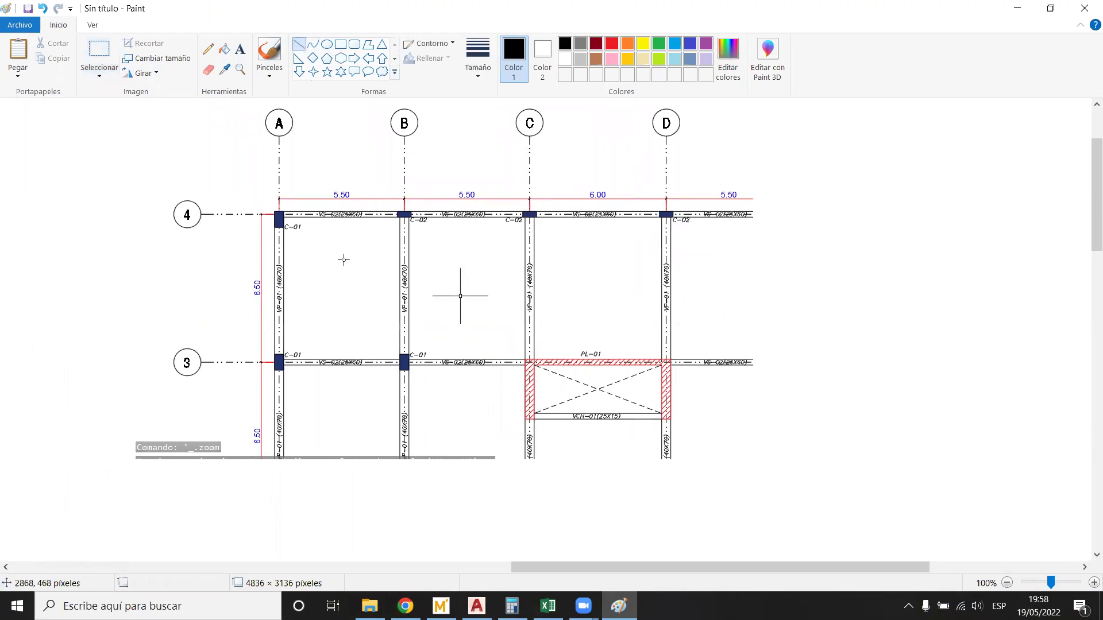
mouse_move(329, 265)
left_mouse_down()
mouse_move(358, 294)
mouse_move(328, 290)
mouse_move(373, 261)
mouse_move(356, 268)
left_mouse_up()
left_click(430, 258)
Step: Draw a downward arrow below the X and an upward arrow above it within panel A-B
left_click(298, 72)
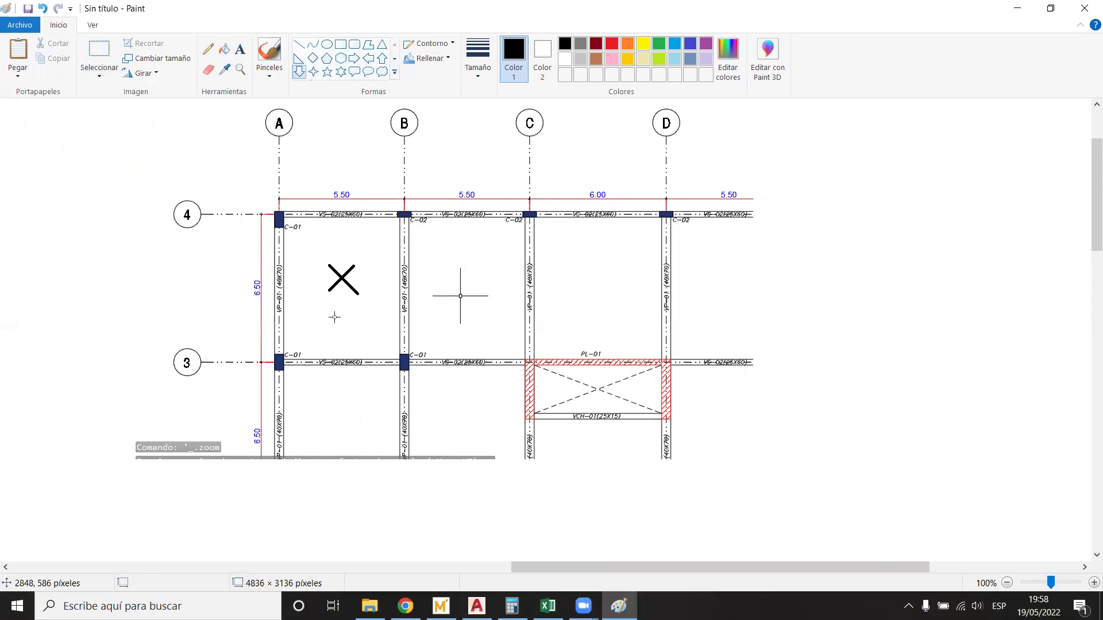
left_click_drag(332, 315, 348, 344)
left_click(374, 320)
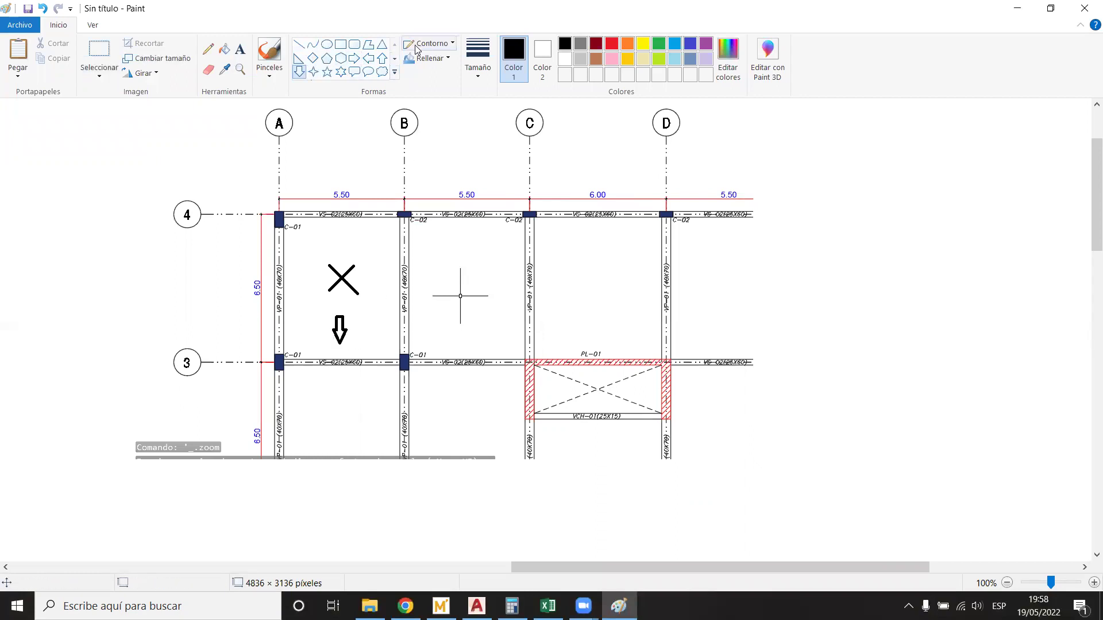
left_click(382, 58)
left_click_drag(338, 226, 351, 252)
left_click(377, 246)
Step: Draw a right-pointing arrow about 35 × 20 px toward axis B and a left-pointing arrow toward axis A, beside the X
left_click(354, 58)
left_click_drag(371, 279, 393, 294)
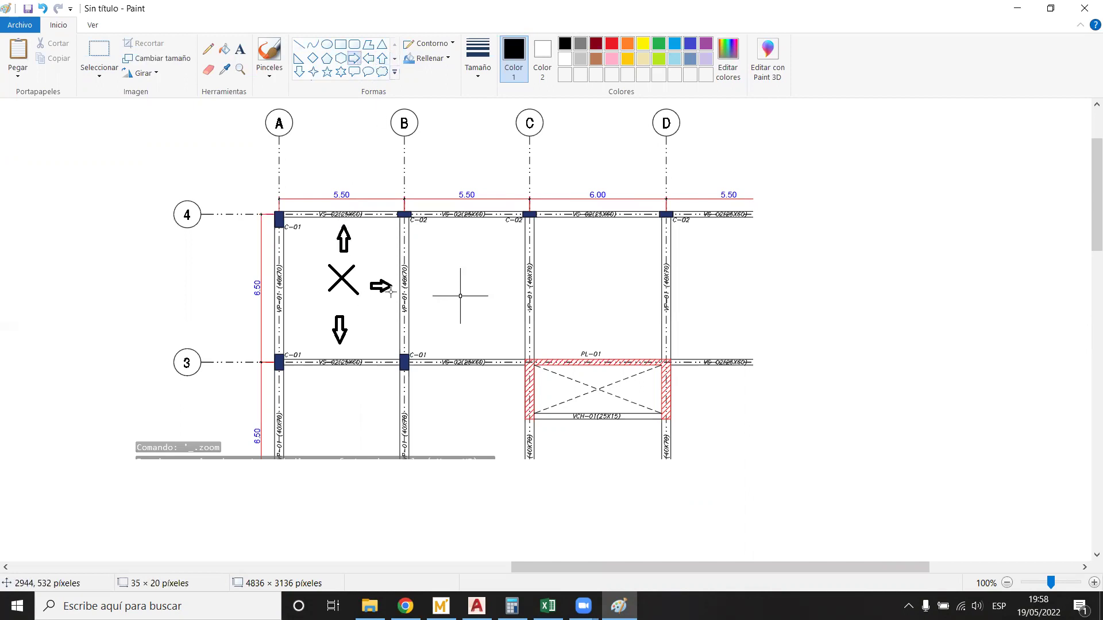
left_click(387, 250)
left_click(369, 58)
left_click_drag(293, 276, 323, 289)
left_click(348, 274)
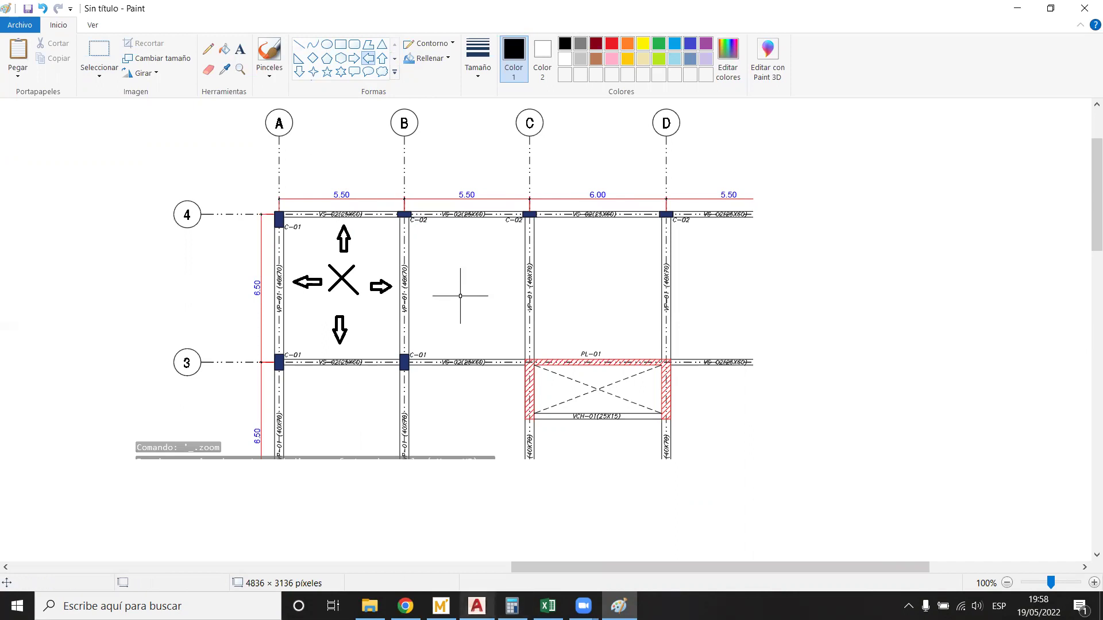
Step: Compare the Mathcad case for 2 Paños Discontinuos and the 3 Paños Continuos case with the arrows sketched in Paint
left_click(441, 606)
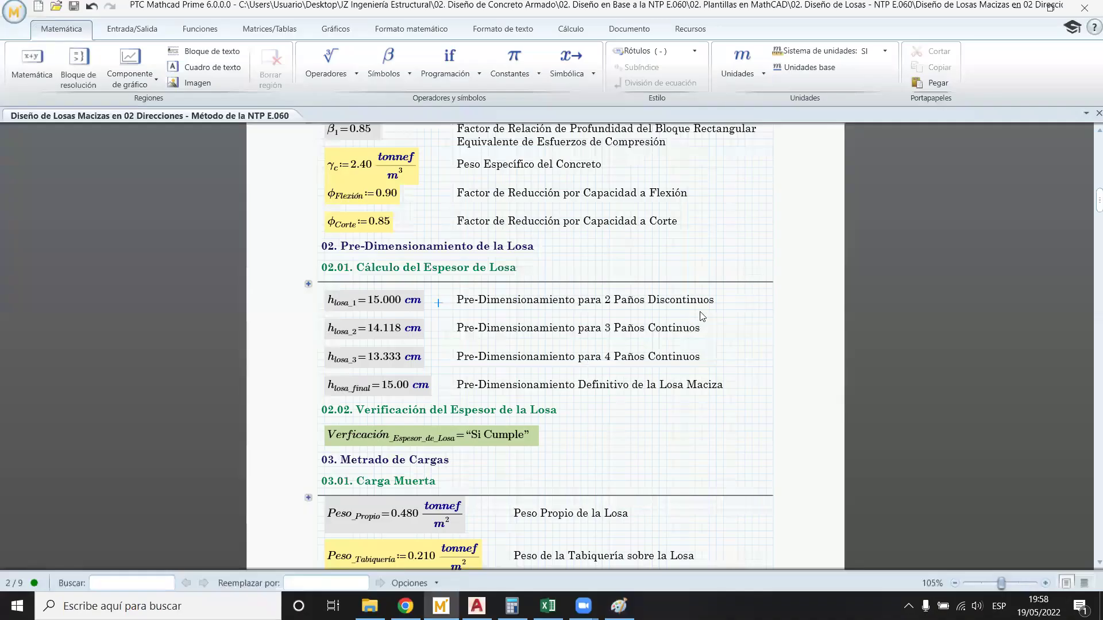
left_click_drag(605, 300, 712, 302)
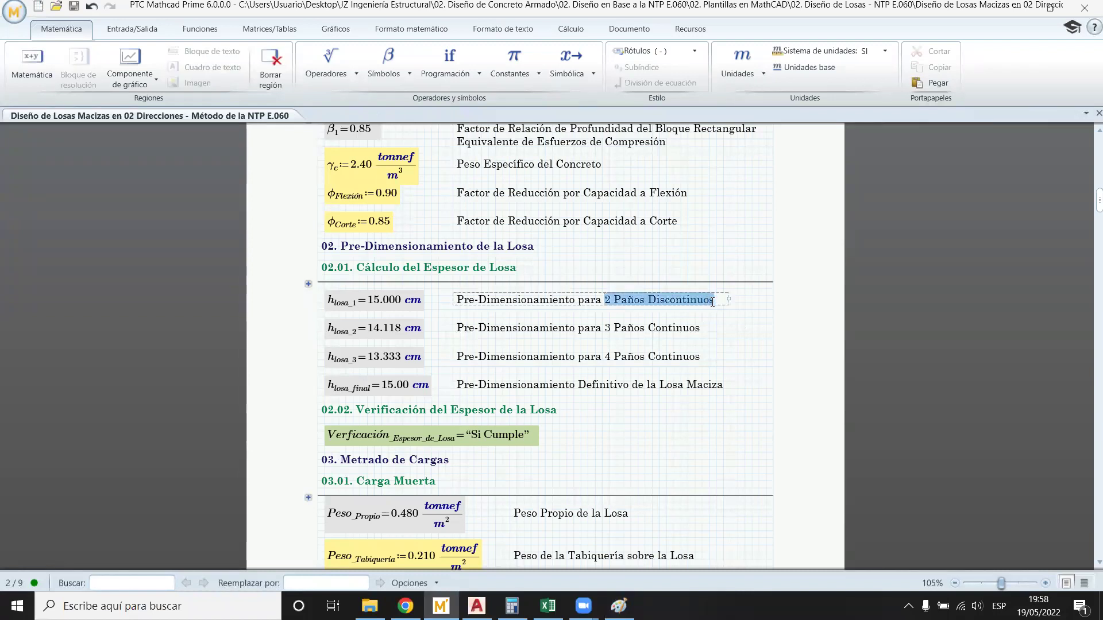
left_click(731, 331)
key("alt+Tab")
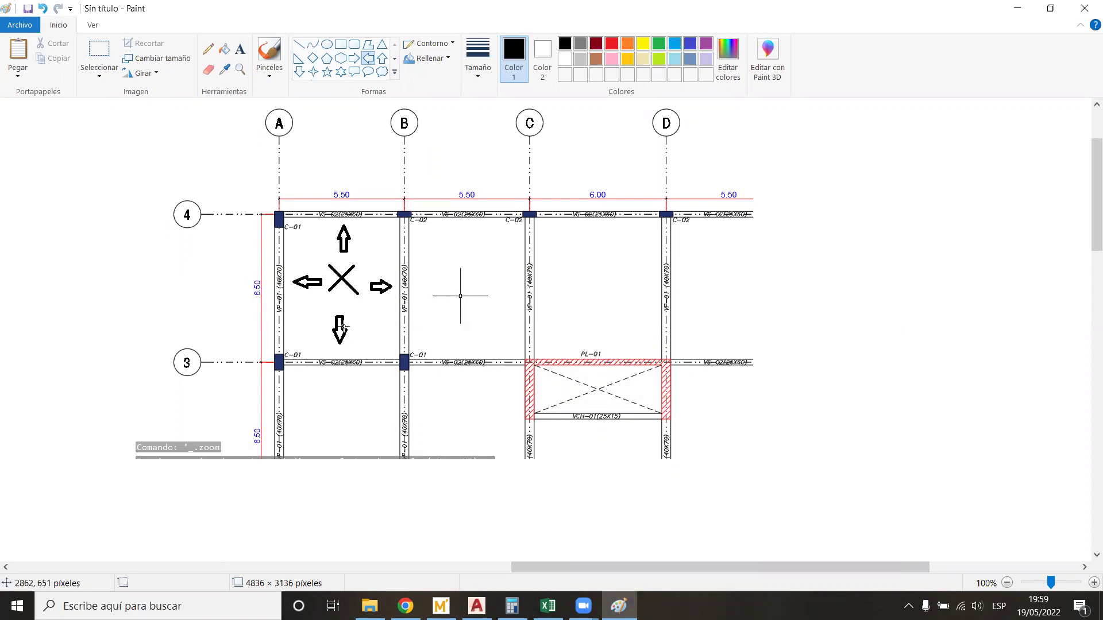
left_click(440, 606)
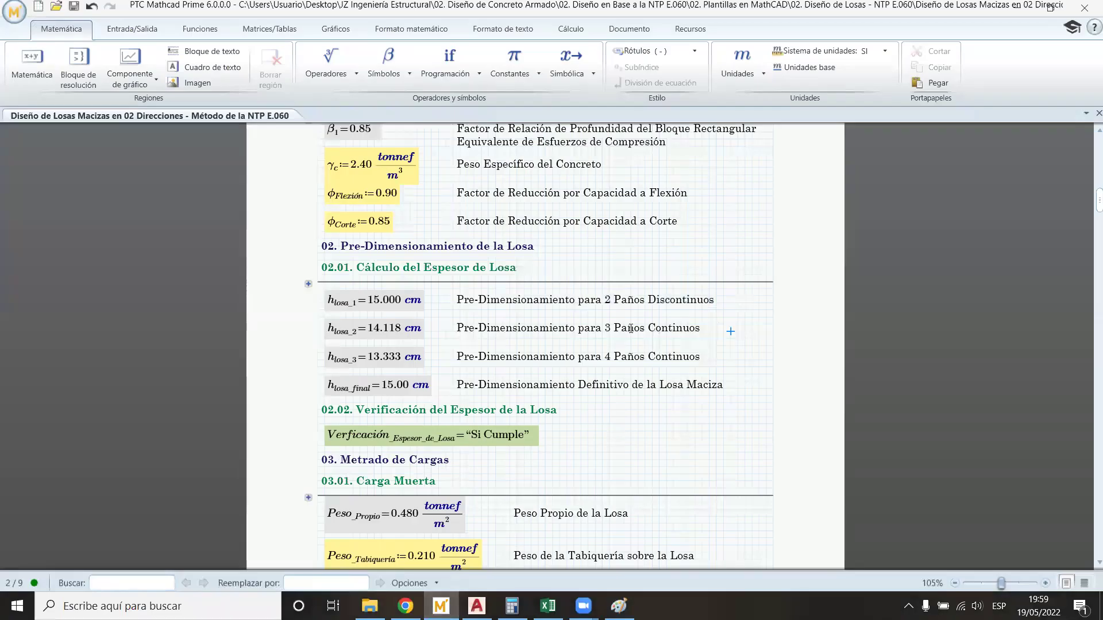
Step: Return to Paint and draw a black circle around the middle of the slab panel between axes B-C and 3-4
left_click(447, 340)
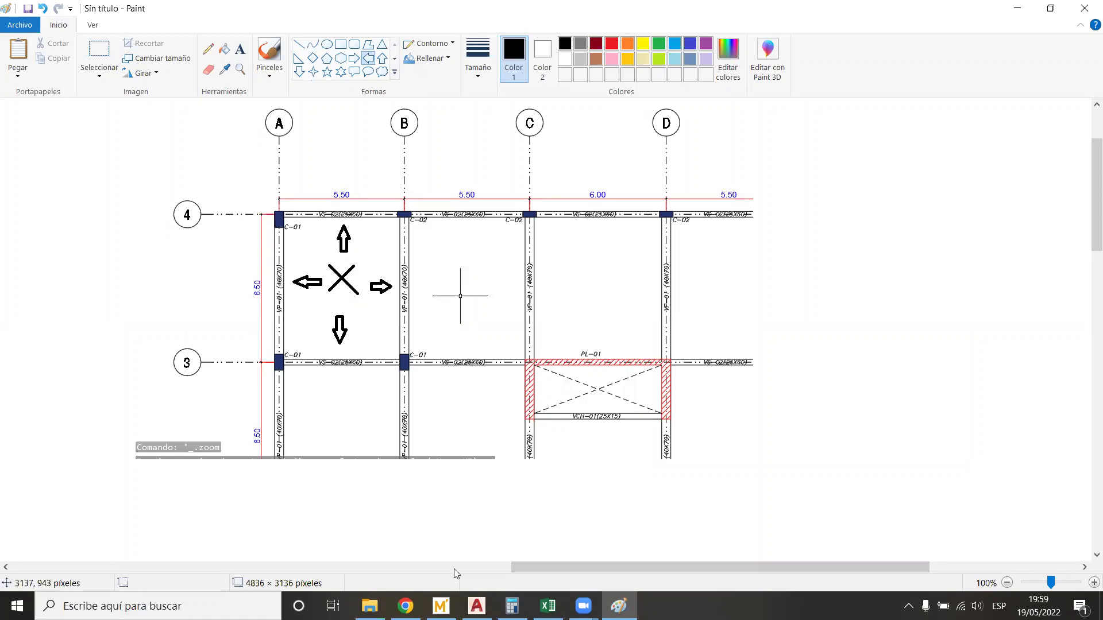
left_click(441, 606)
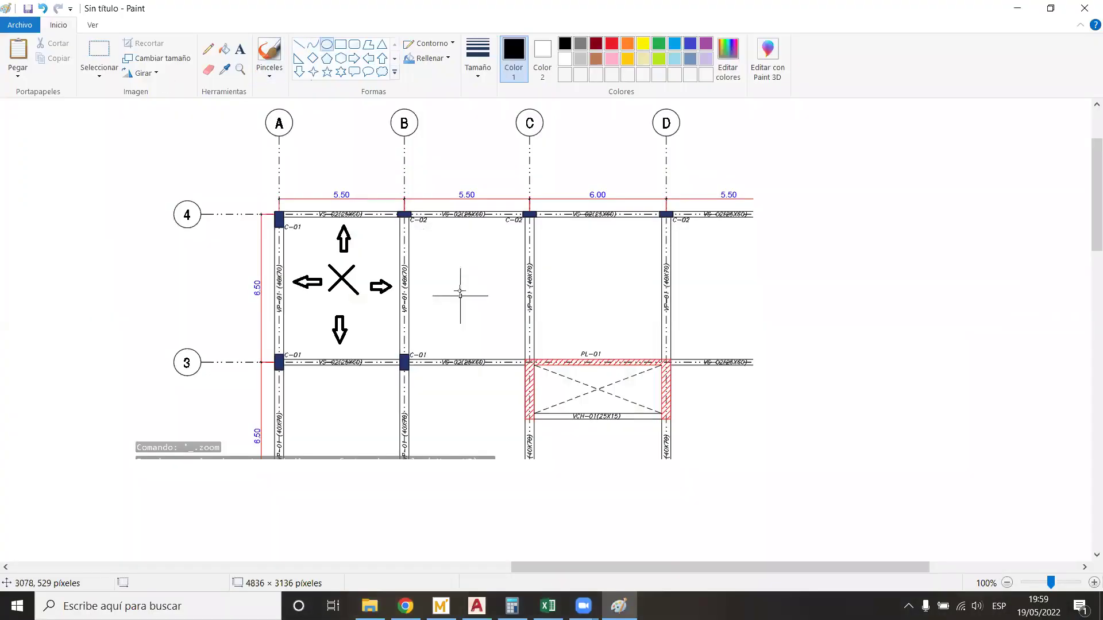
left_click_drag(424, 256, 503, 336)
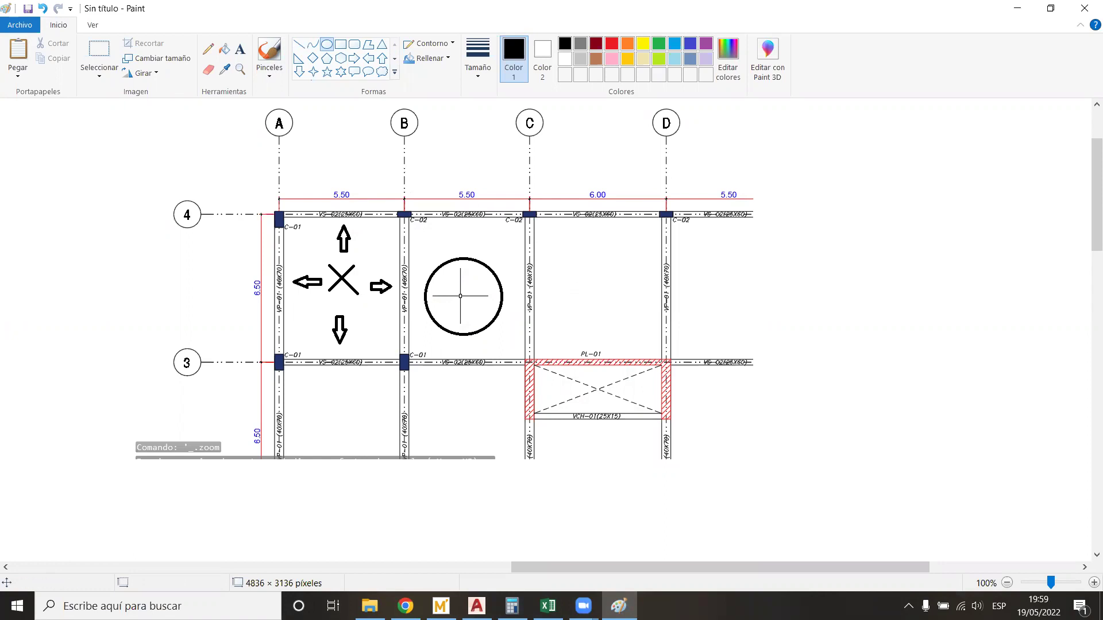
Step: Check the pre-dimensioning cases in Mathcad, then switch to AutoCAD and view the whole floor plan
left_click(441, 606)
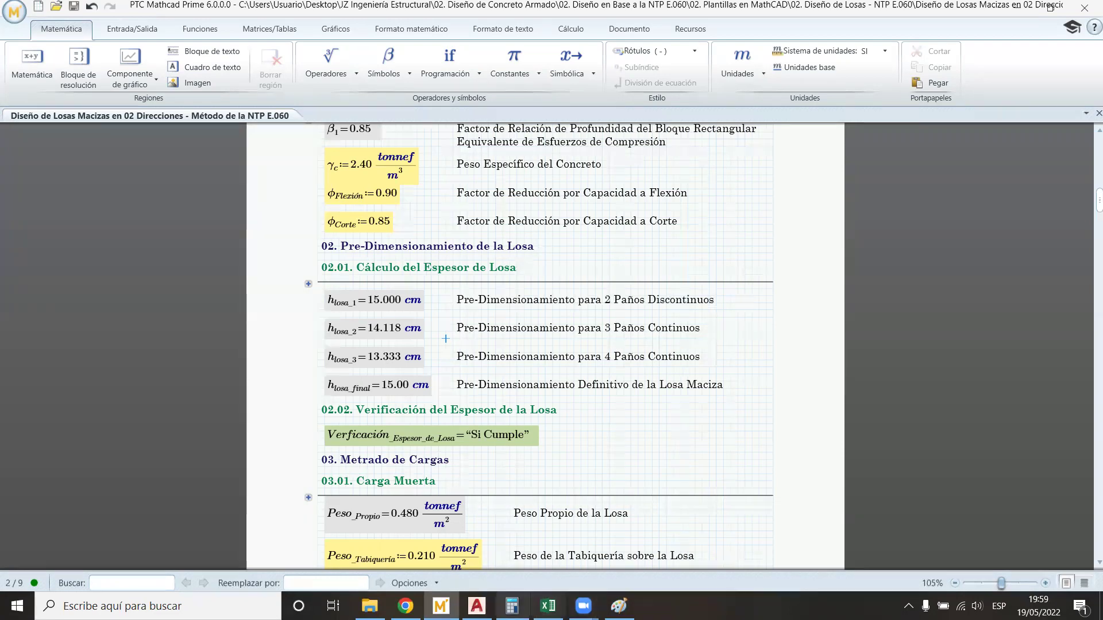
left_click(476, 606)
scroll(387, 317, "down", 4)
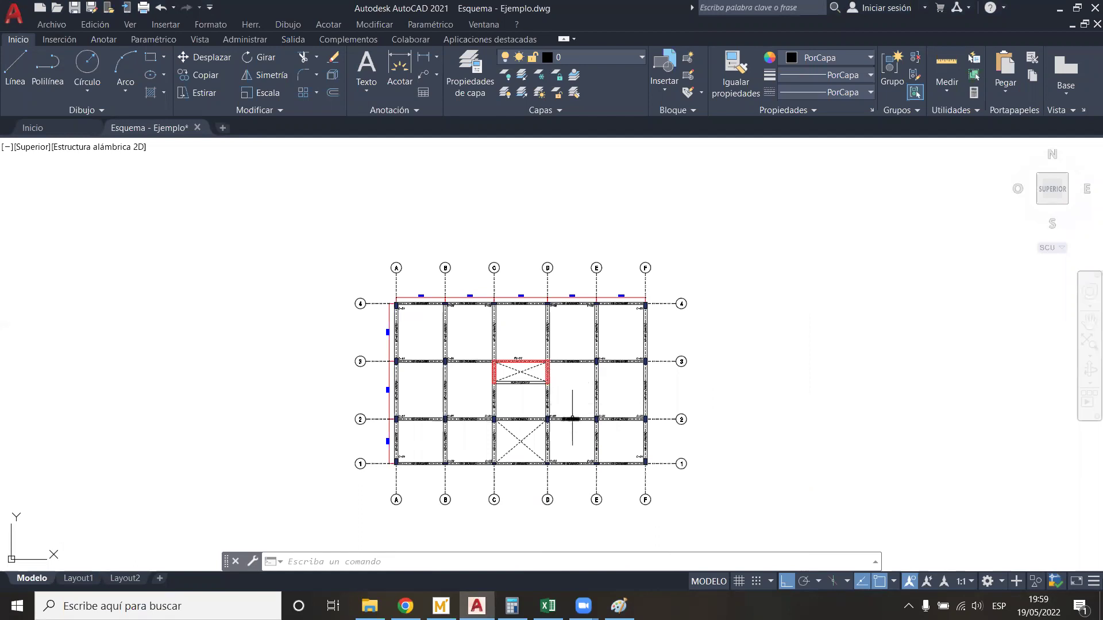
Step: Examine the interior slab panels around axes B to E and 2 to 4 on the AutoCAD floor plan
scroll(571, 379, "up", 4)
left_click(304, 372)
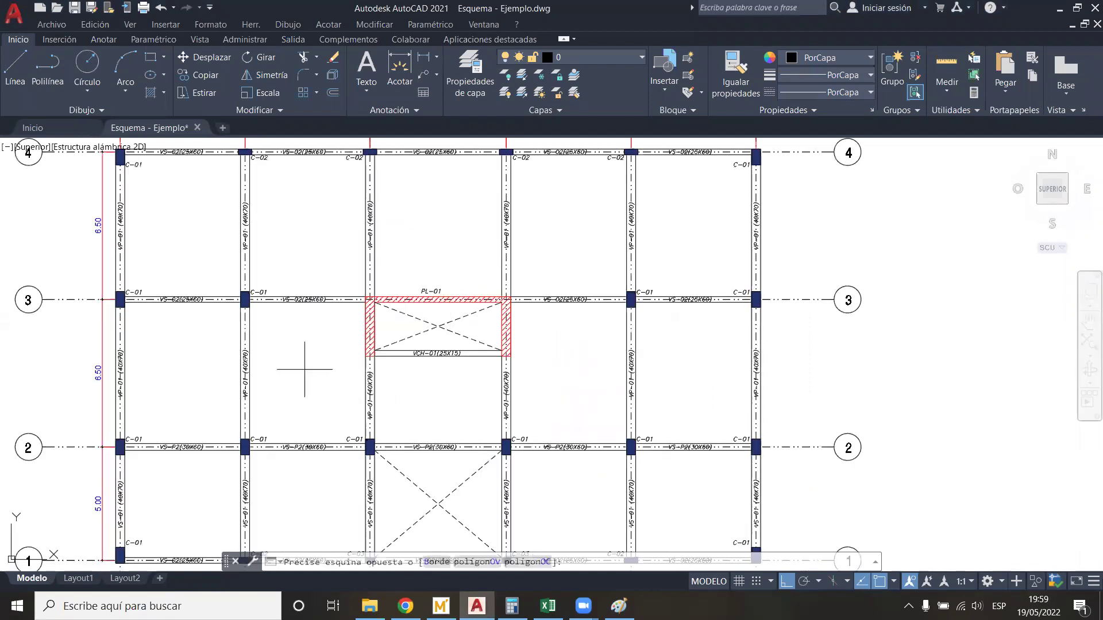
left_click(289, 345)
left_click_drag(620, 374, 569, 353)
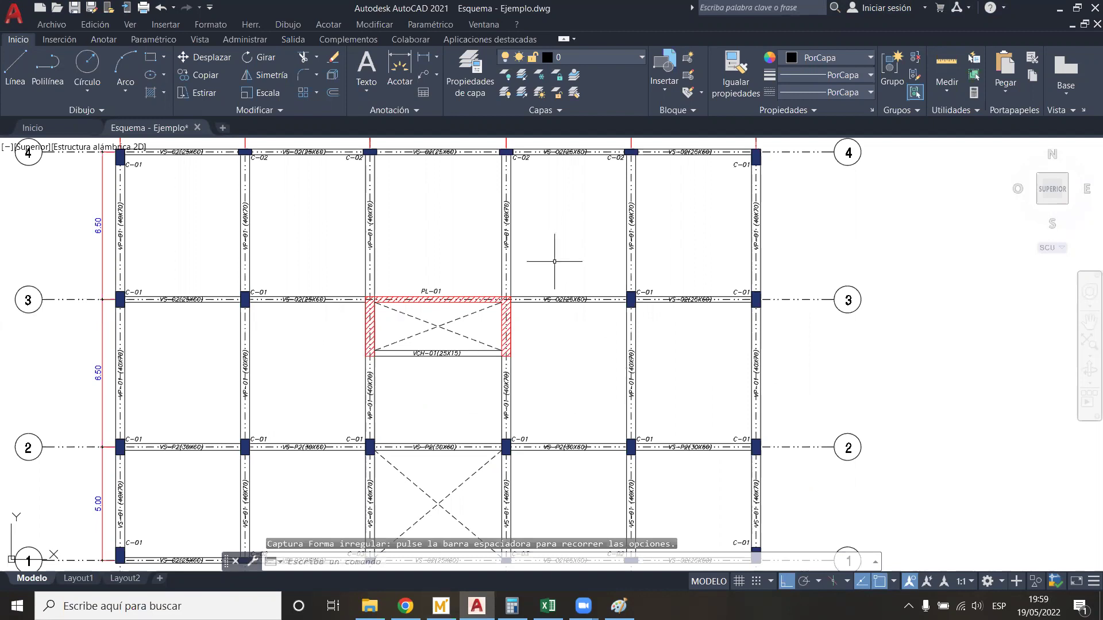
Step: Switch to Mathcad and compare the pre-dimensioned slab thicknesses with the input total thickness and the Verificación del Espesor de la Losa
key("alt+Tab")
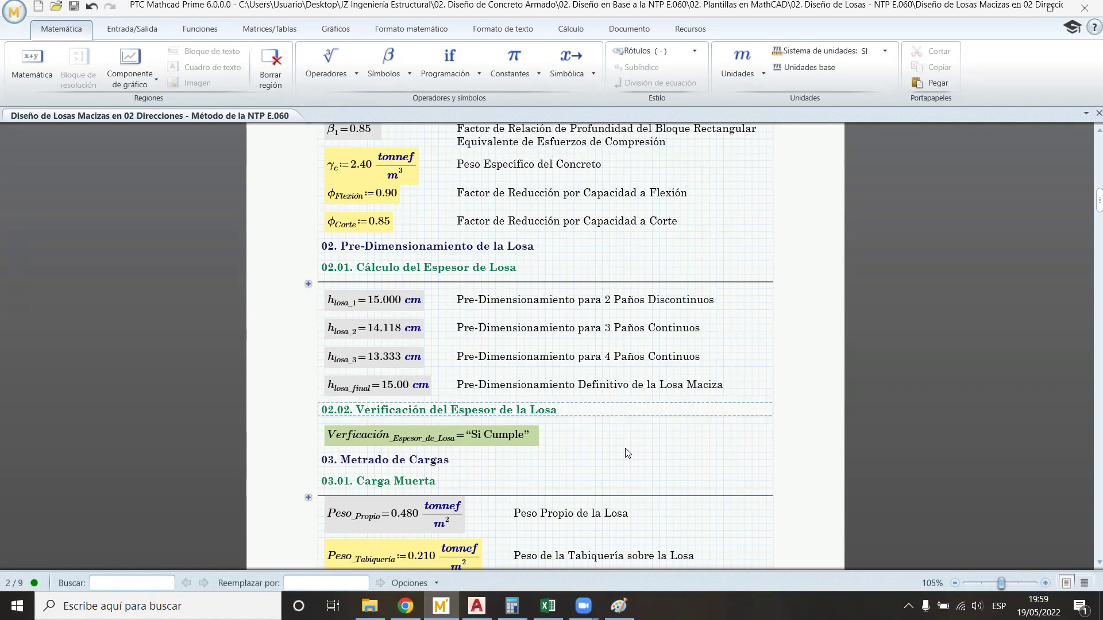
left_click(681, 467)
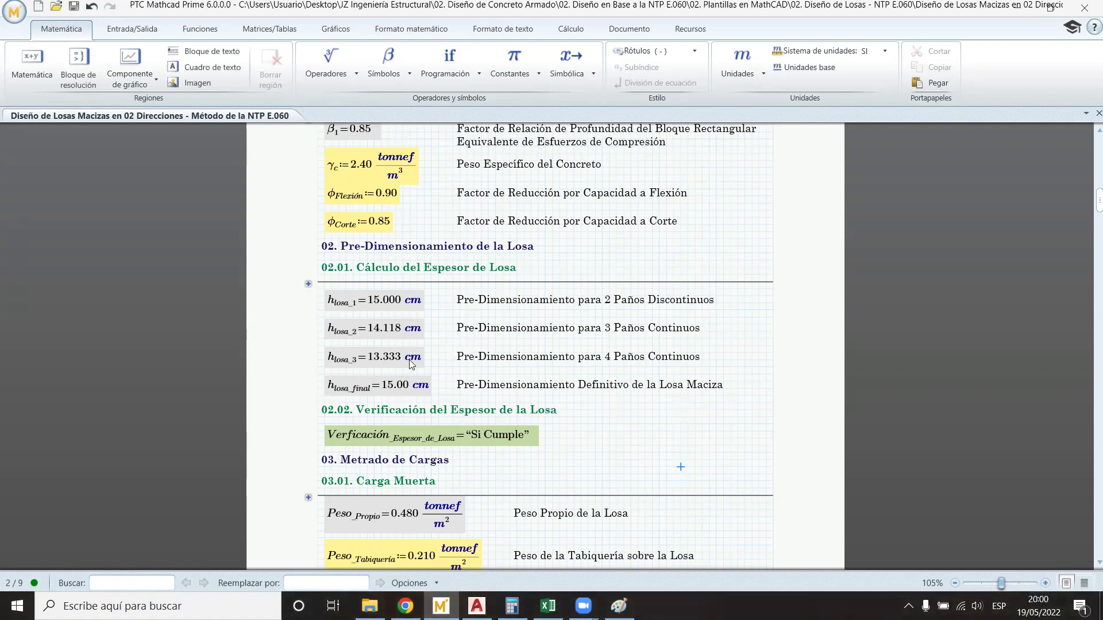
scroll(373, 339, "down", 2)
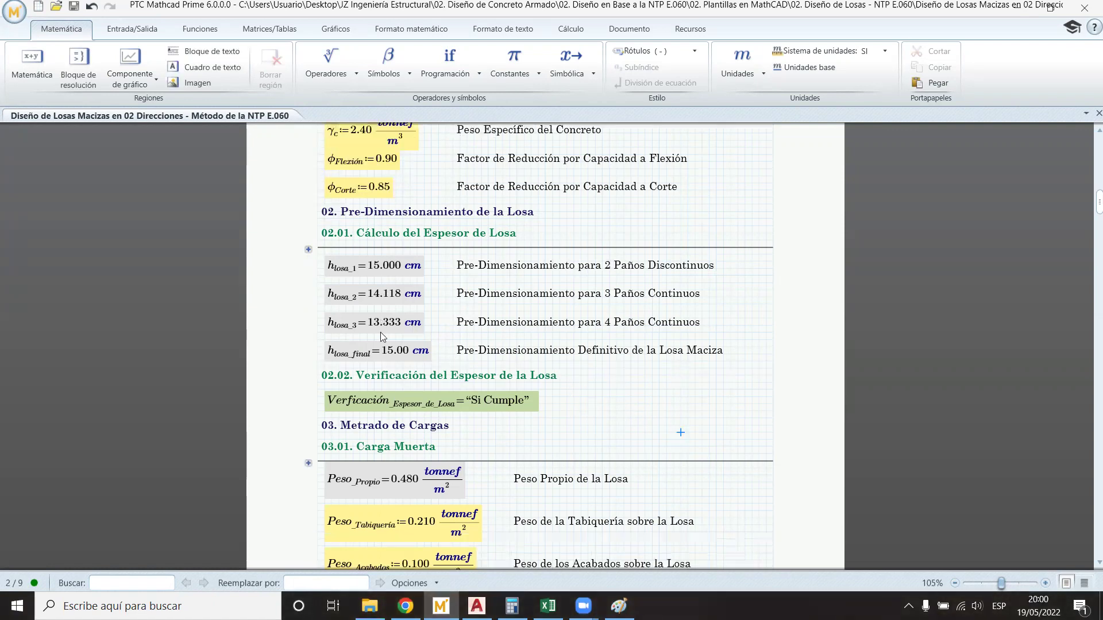
scroll(411, 350, "up", 1)
scroll(477, 377, "up", 15)
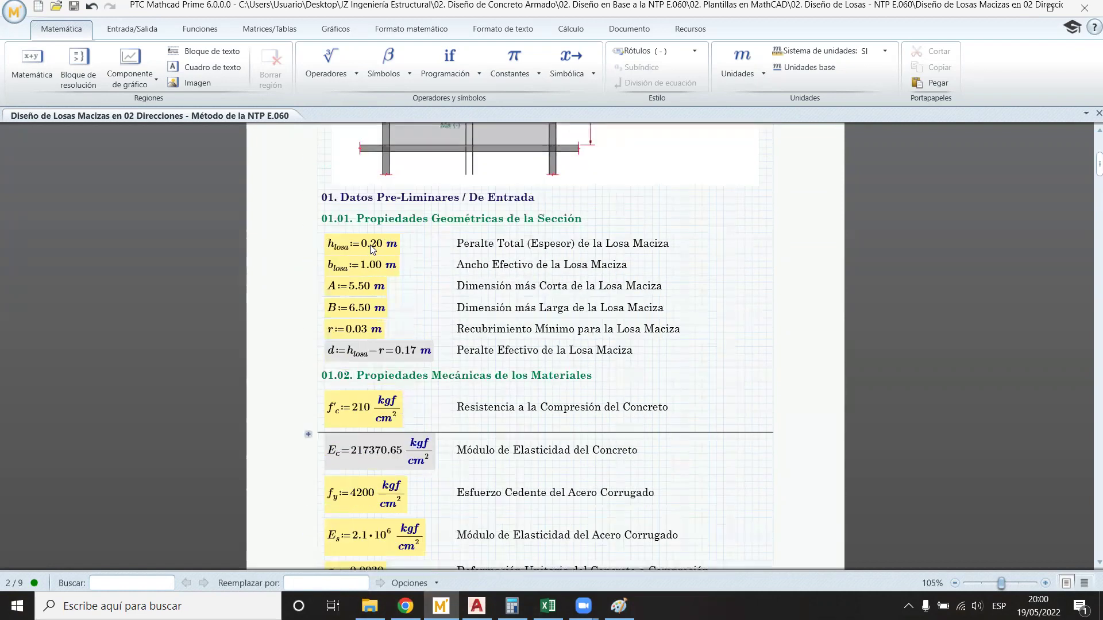
scroll(370, 248, "down", 15)
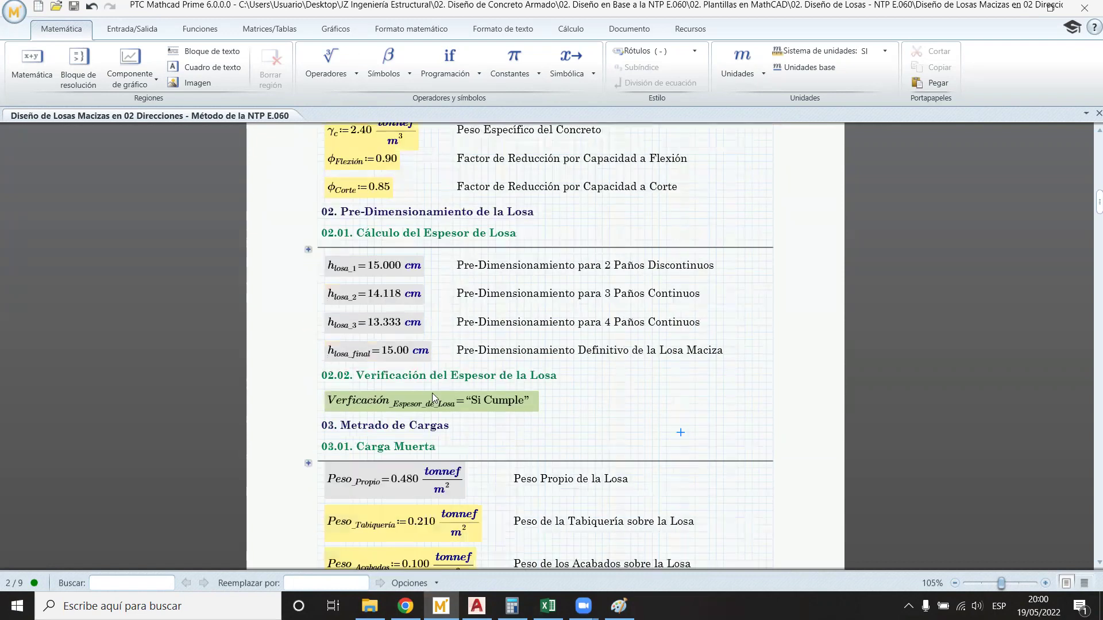
left_click(440, 349)
scroll(469, 384, "down", 2)
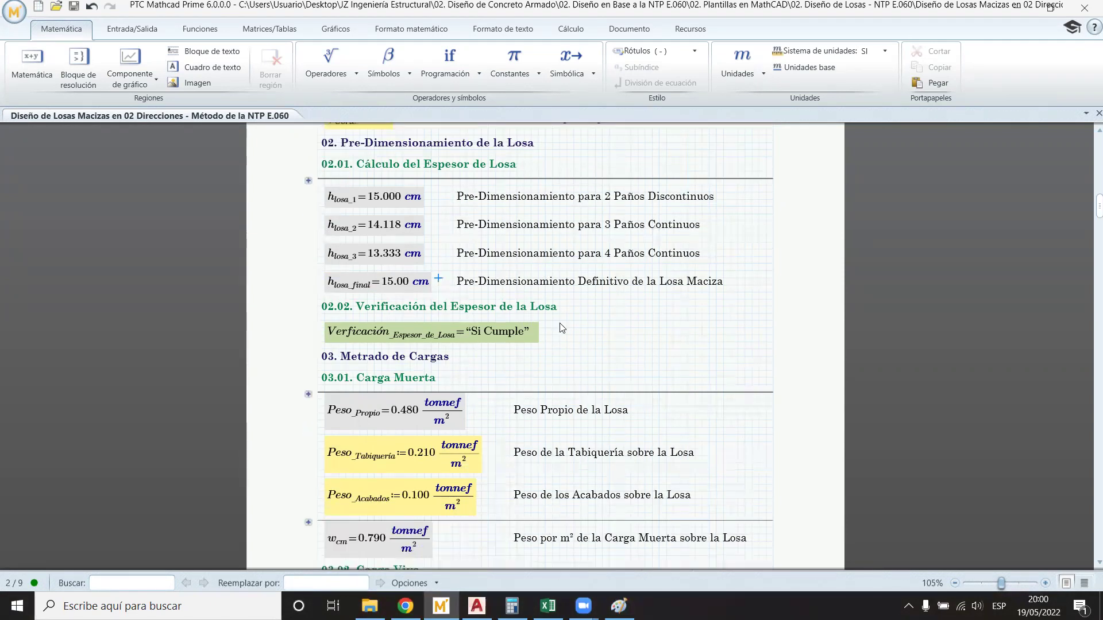
left_click(609, 329)
scroll(610, 333, "down", 3)
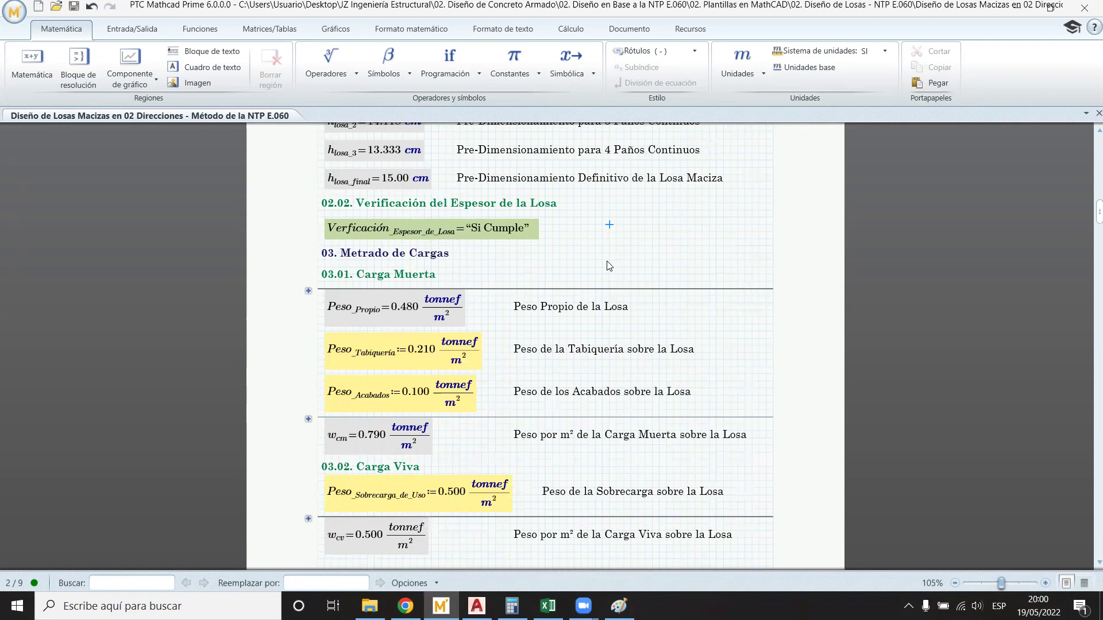
Step: Expand the collapsed area above Peso Propio in 03.01 Carga Muerta, inspect its formula, and collapse the area again
scroll(537, 269, "down", 1)
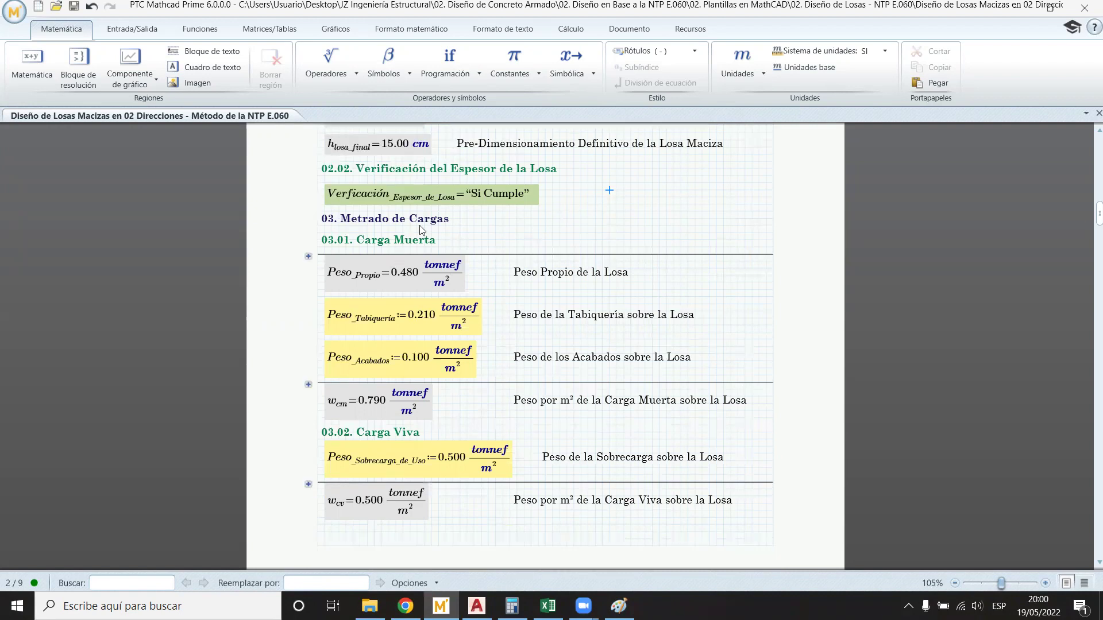
left_click(482, 284)
left_click(308, 256)
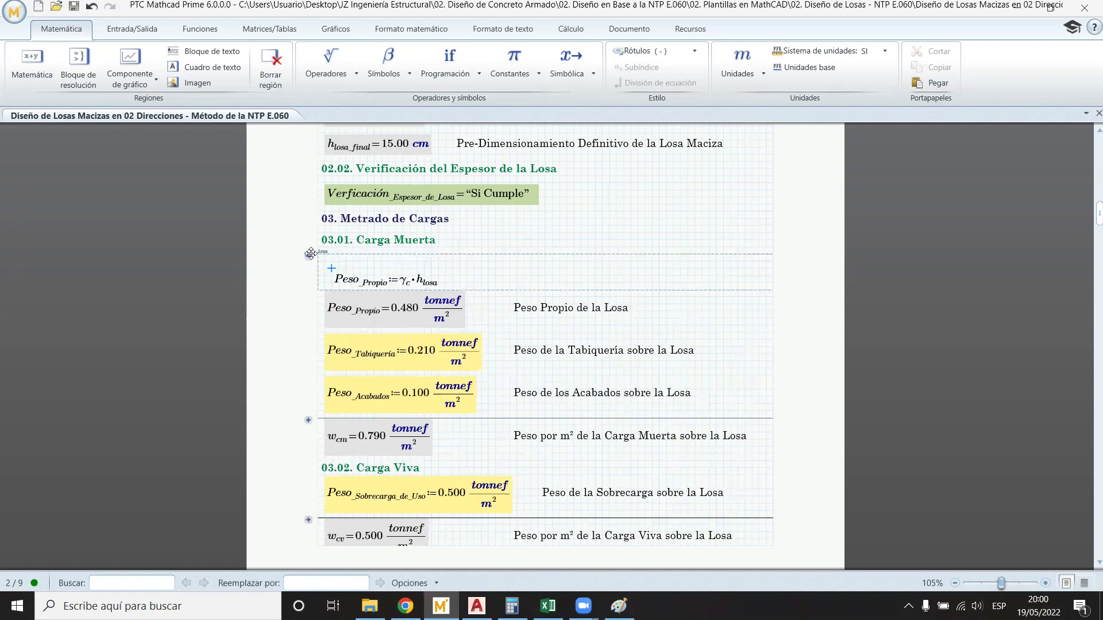
left_click(405, 286)
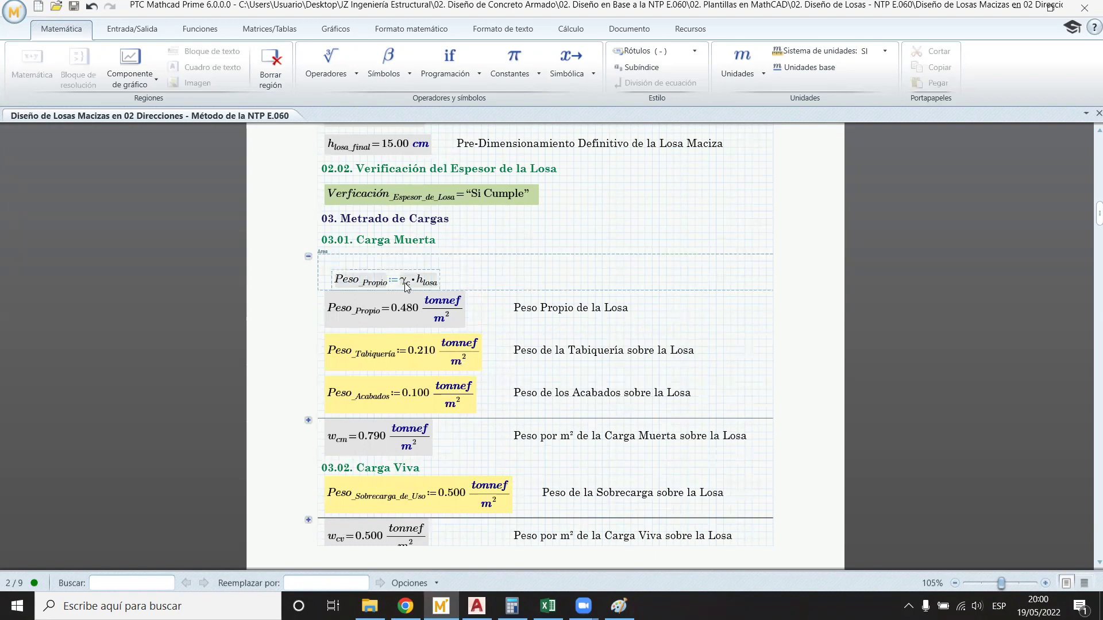
left_click(453, 276)
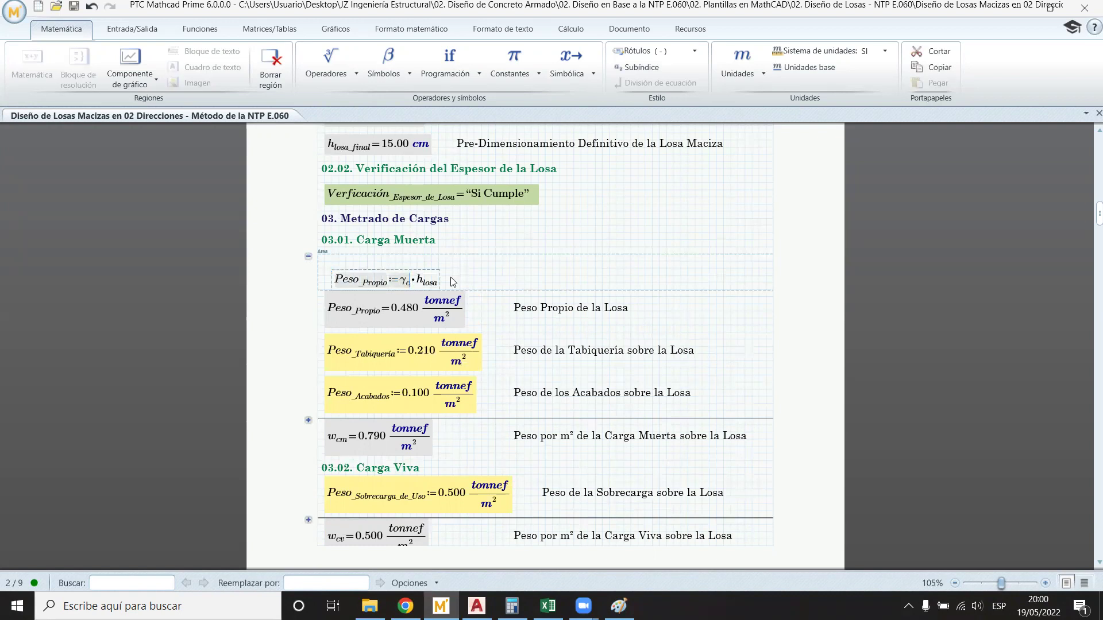
left_click(308, 256)
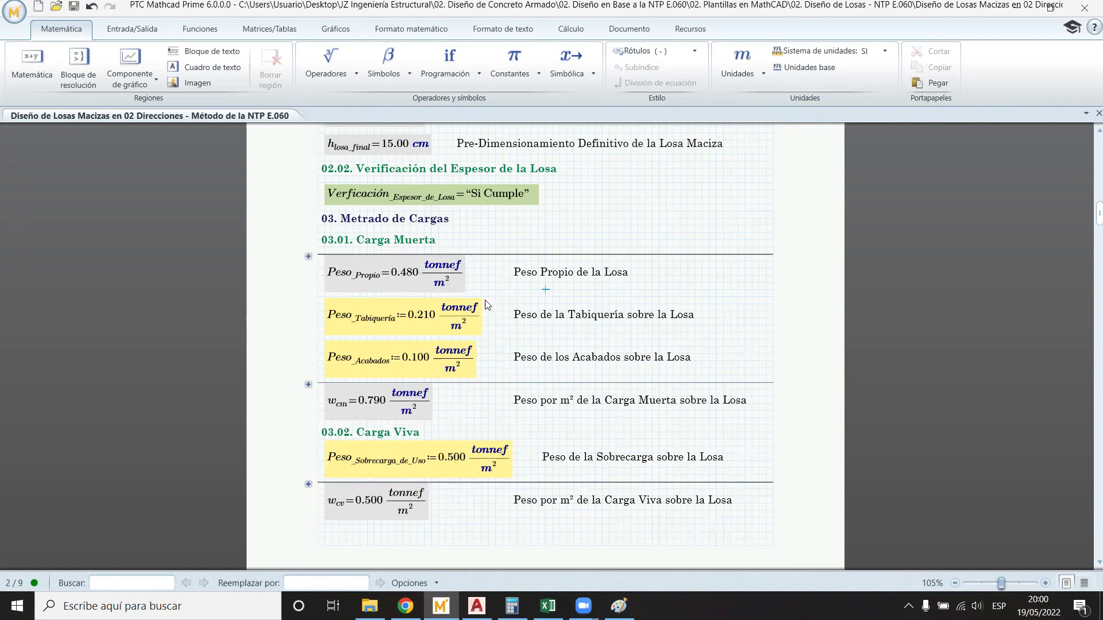
Step: Review the Tabiquería and Acabados loads, then switch to AutoCAD and view the corner panel between axes A-B and 3-4
scroll(486, 304, "down", 1)
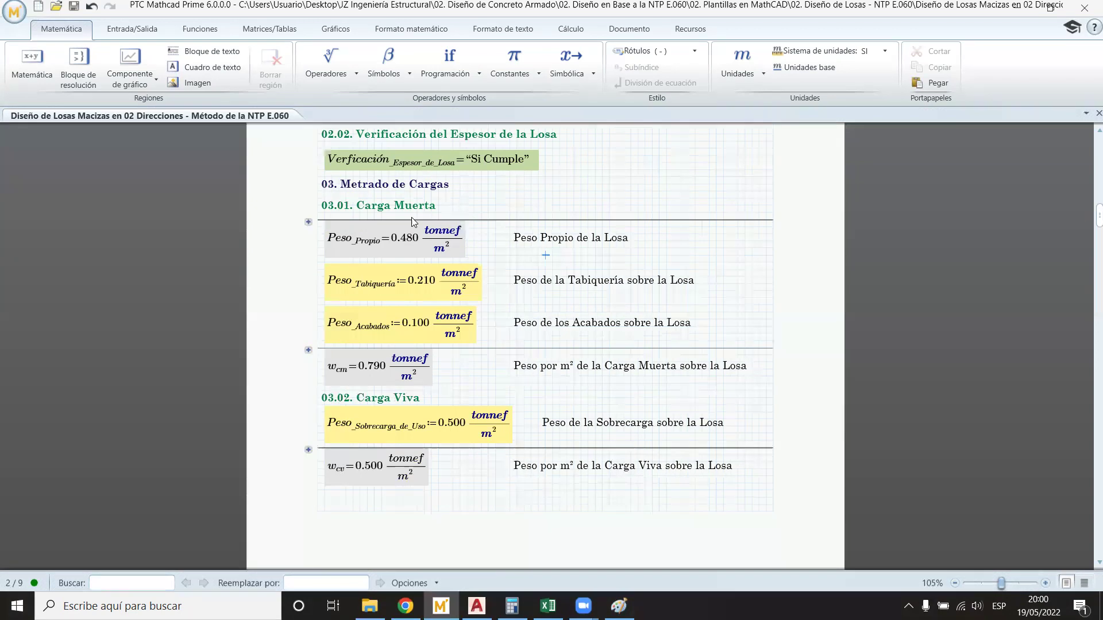
left_click_drag(485, 292, 373, 329)
left_click(477, 606)
left_click_drag(262, 235, 418, 388)
scroll(332, 377, "up", 2)
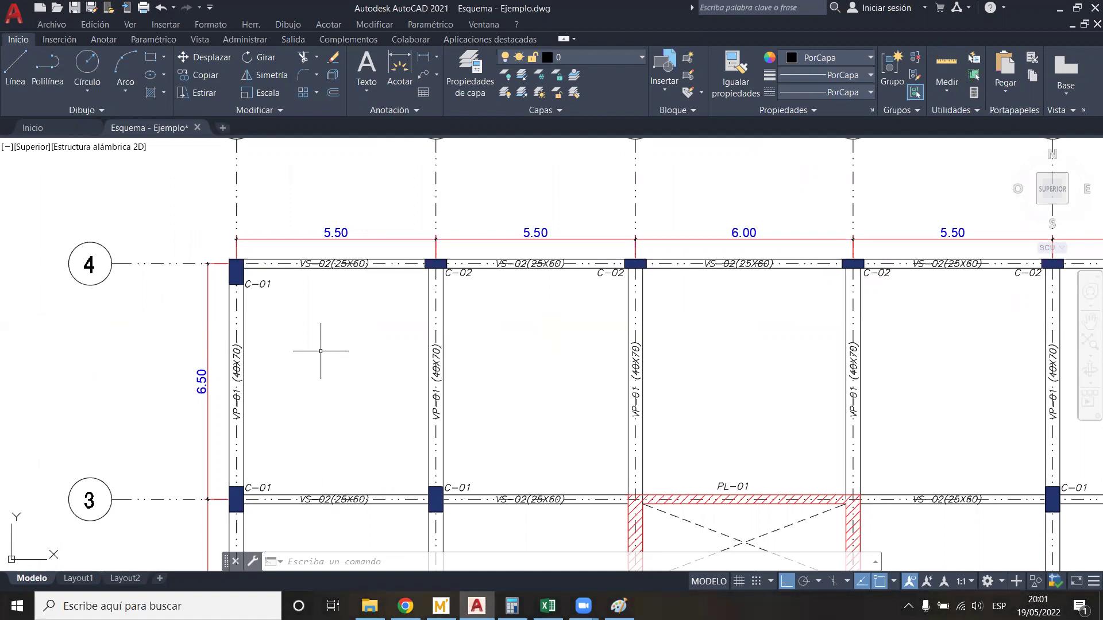
Step: Return to Mathcad and review the total dead load in 03.01 and the Sobrecarga de Uso and total in 03.02 Carga Viva
left_click(441, 606)
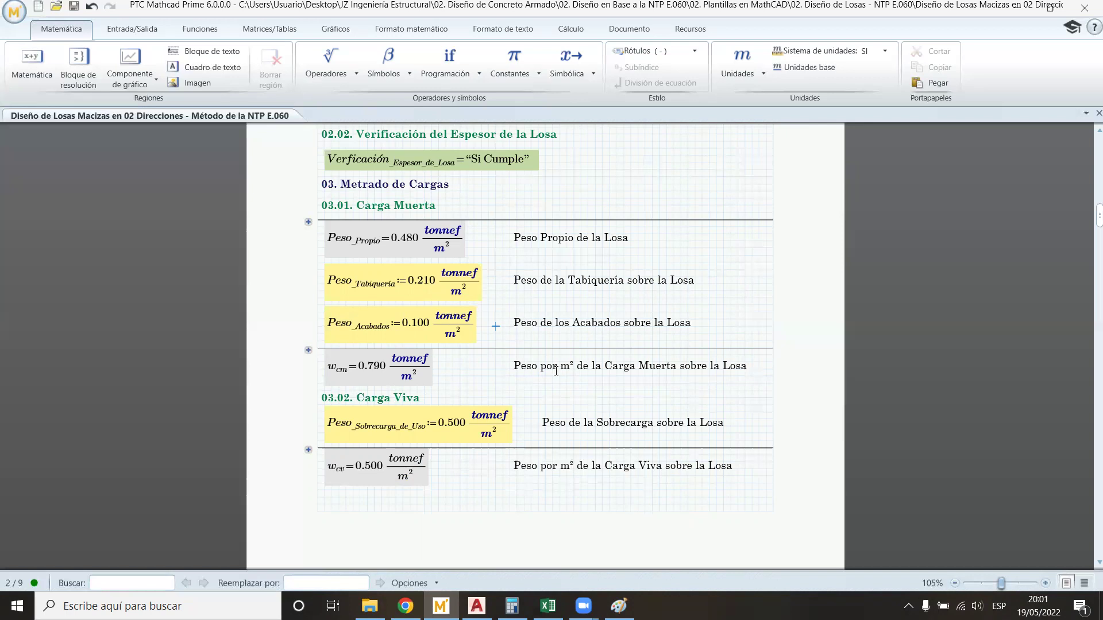
left_click(466, 376)
scroll(368, 311, "down", 3)
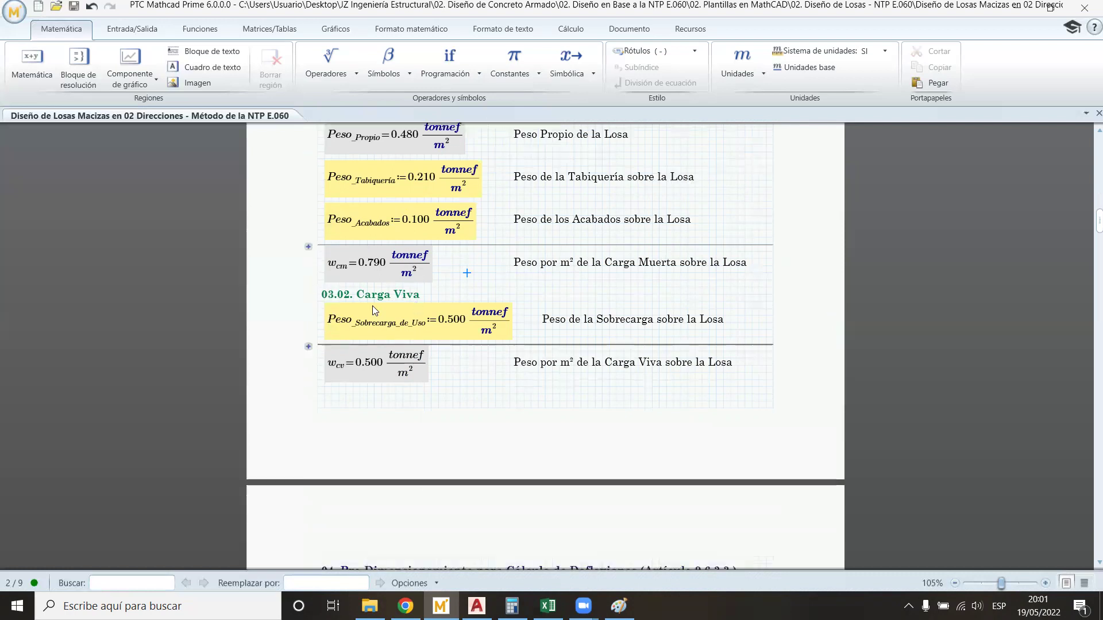
scroll(373, 307, "down", 1)
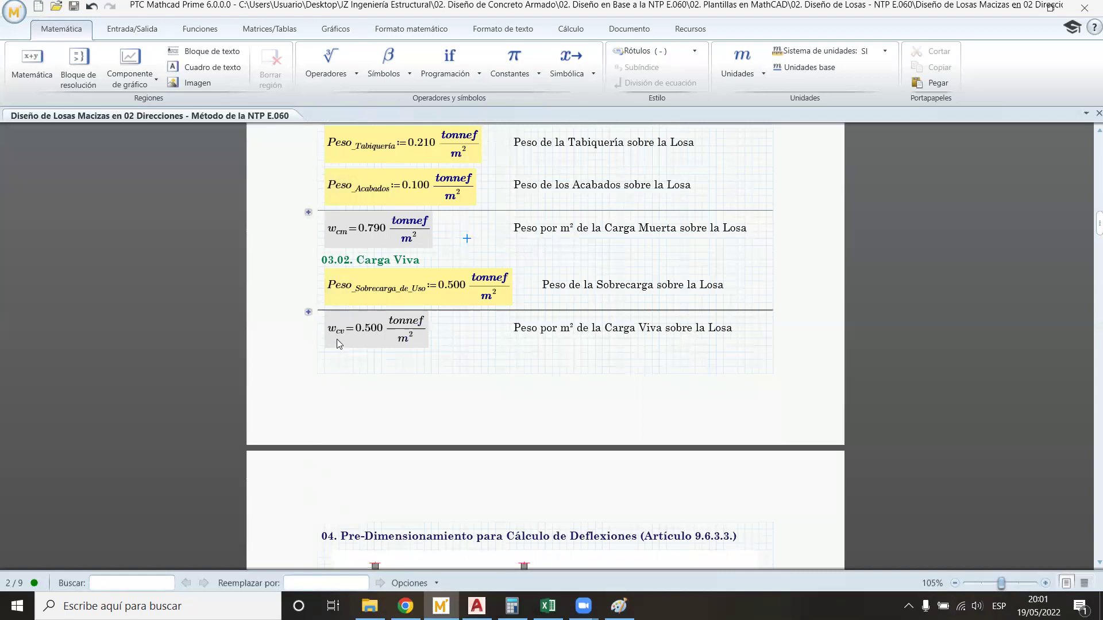
scroll(474, 313, "down", 4)
scroll(475, 308, "up", 4)
scroll(474, 308, "up", 3)
scroll(452, 297, "down", 2)
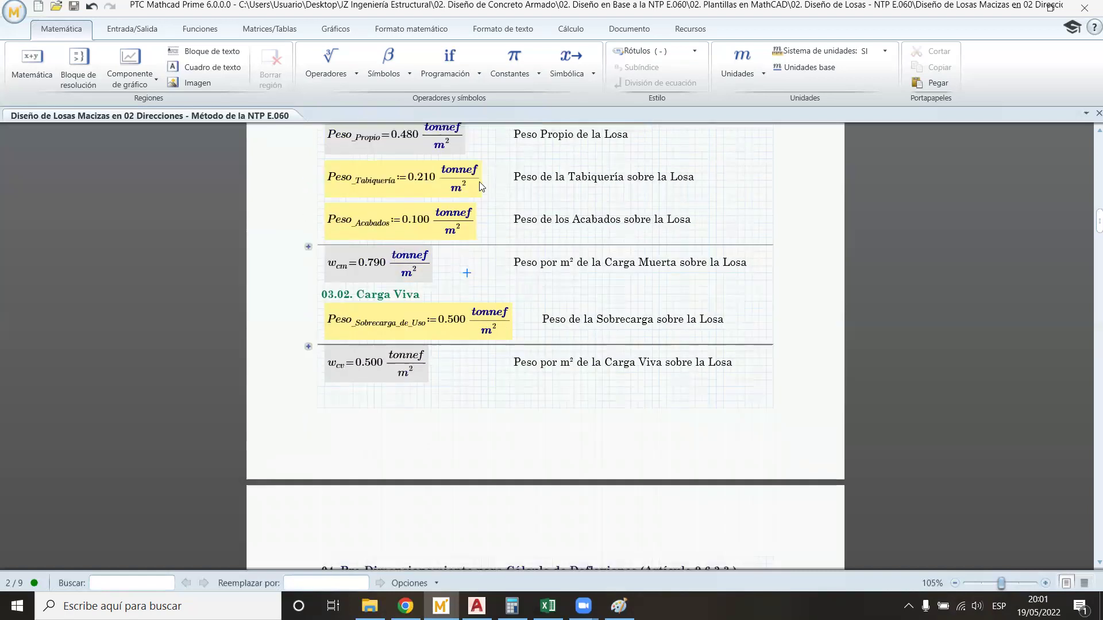
Step: Expand the collapsed area above w_cm, inspect the sum of the dead load components, and collapse it again
scroll(450, 270, "up", 2)
left_click(309, 316)
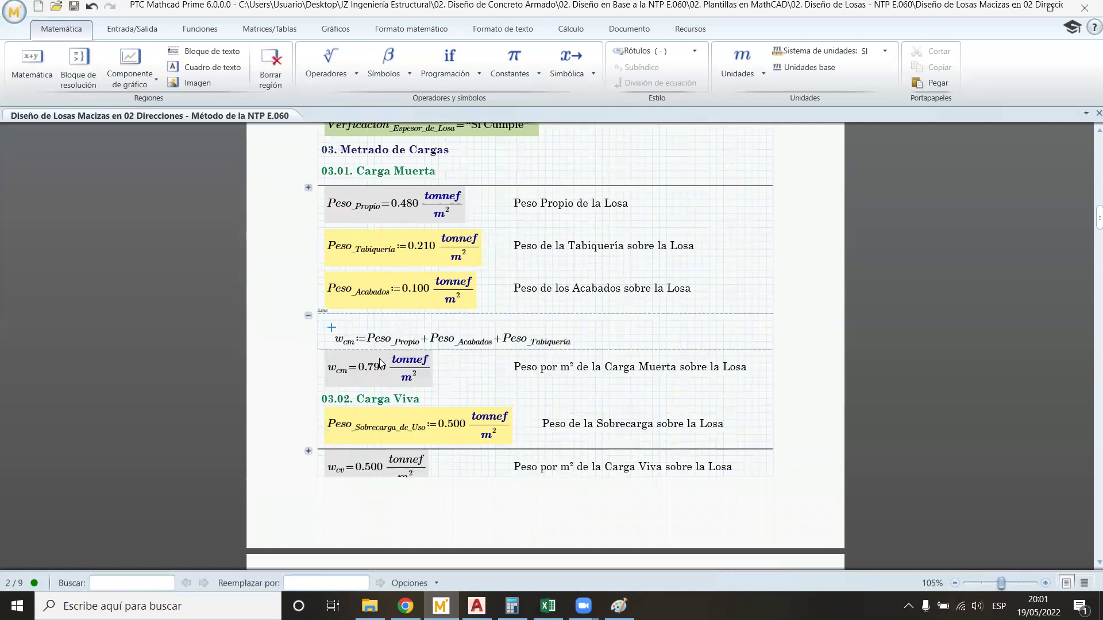
left_click(491, 340)
left_click(470, 300)
left_click(309, 316)
scroll(423, 297, "down", 1)
left_click(502, 257)
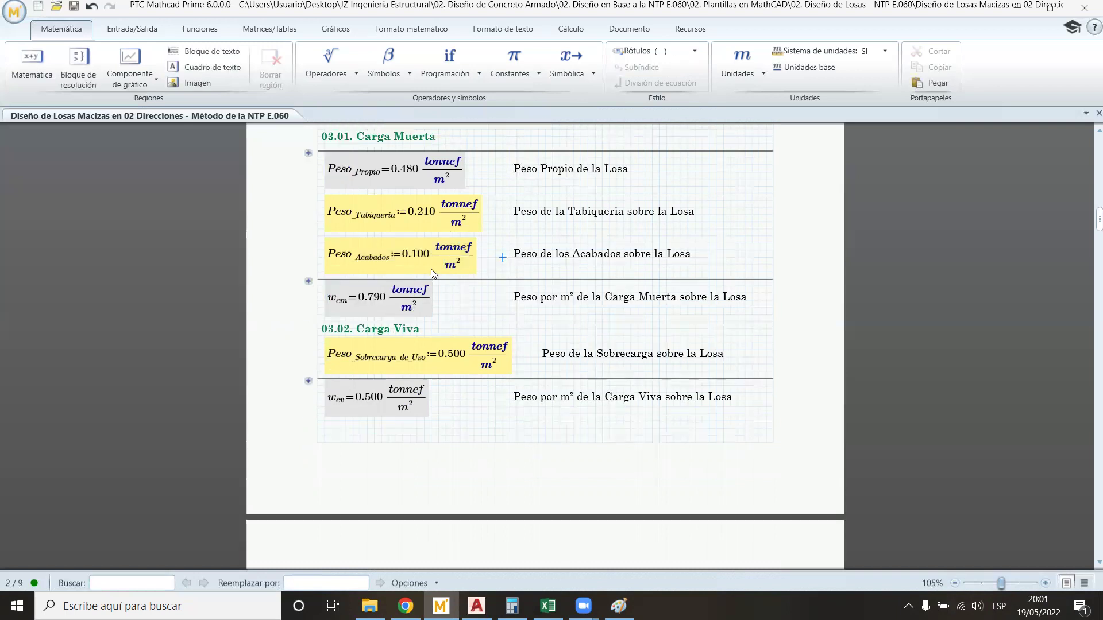
Step: Examine section 04, Pre-Dimensionamiento para Cálculo de Deflexiones, with its slab diagram and perimeter beam properties
scroll(415, 253, "down", 1)
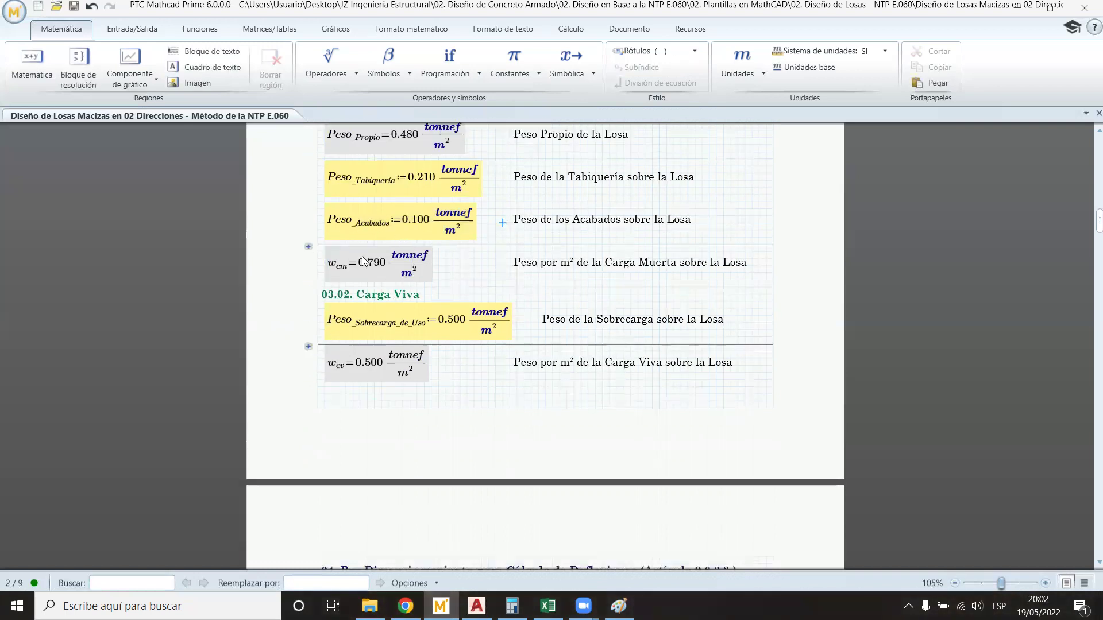
scroll(355, 259, "down", 2)
scroll(354, 260, "down", 7)
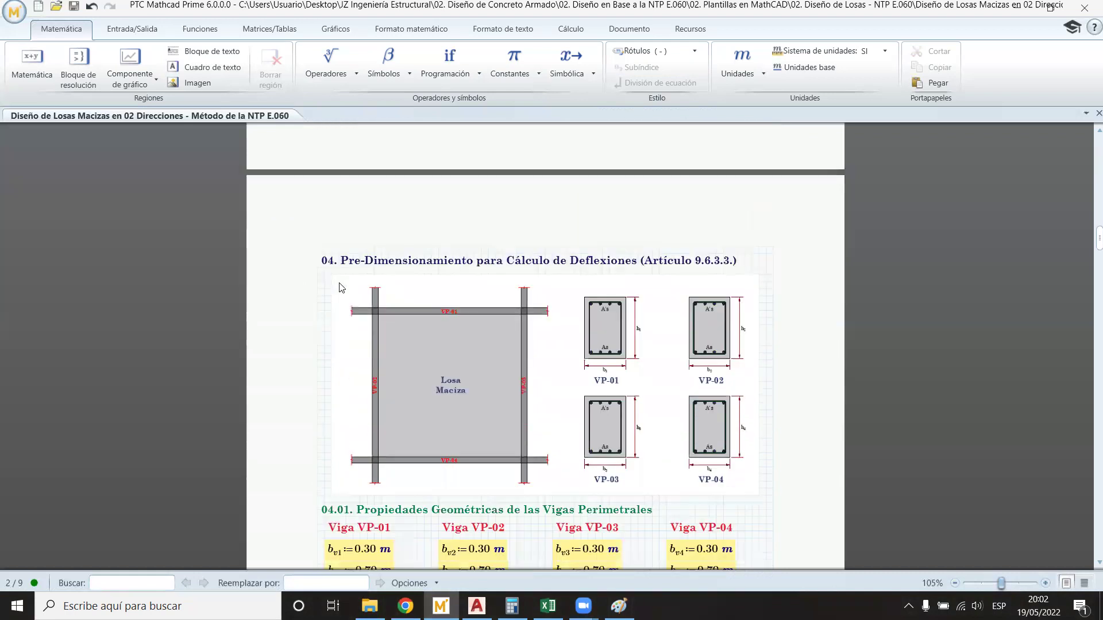
scroll(381, 264, "down", 1)
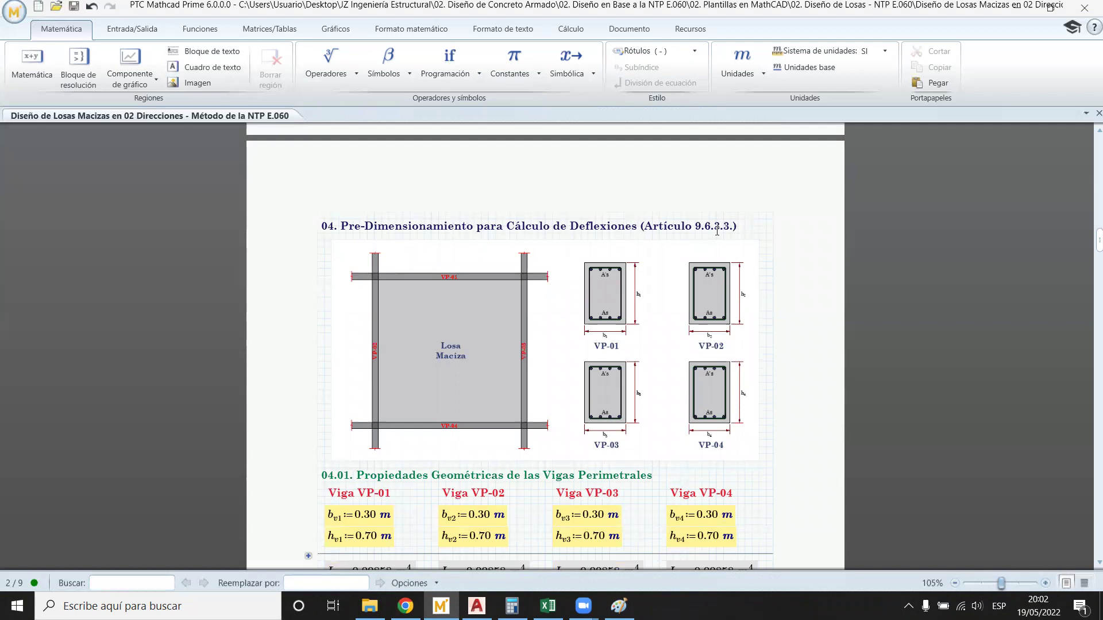
scroll(724, 230, "down", 1)
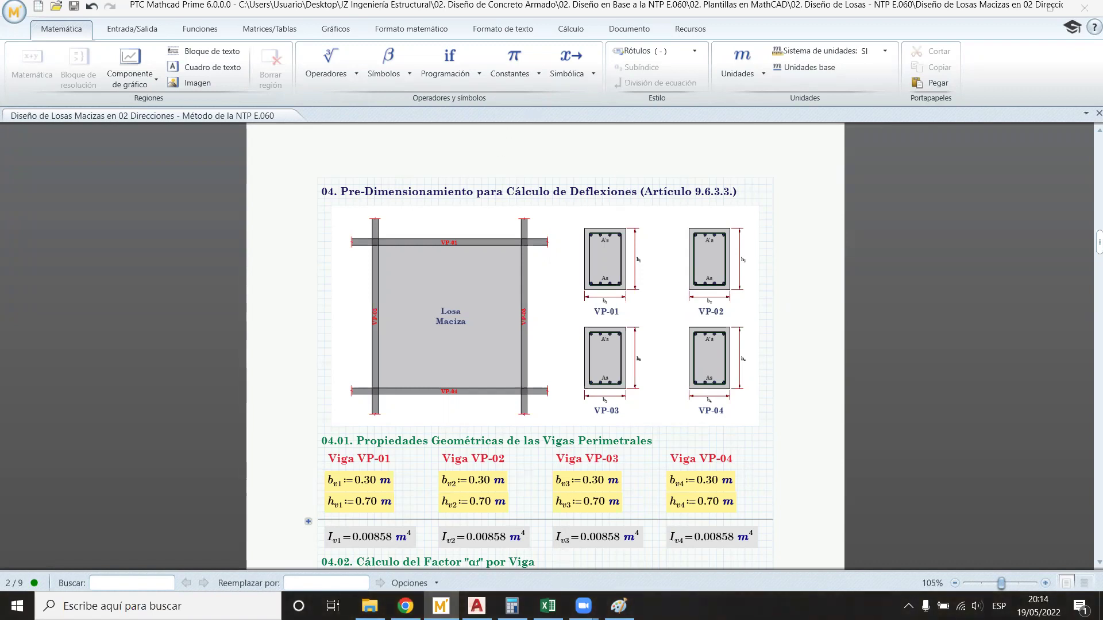
Step: Switch to Paint and review the annotated floor plan with the marked panels between axes A-C and 3-4
left_click(618, 606)
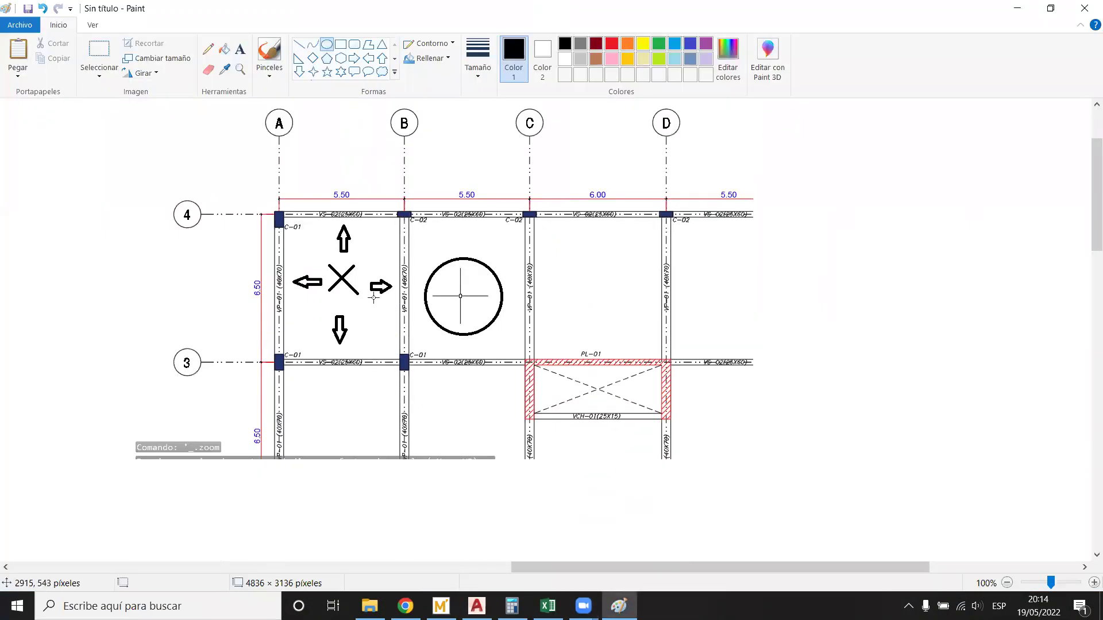
scroll(373, 296, "up", 1)
scroll(586, 369, "down", 3)
scroll(512, 414, "down", 1)
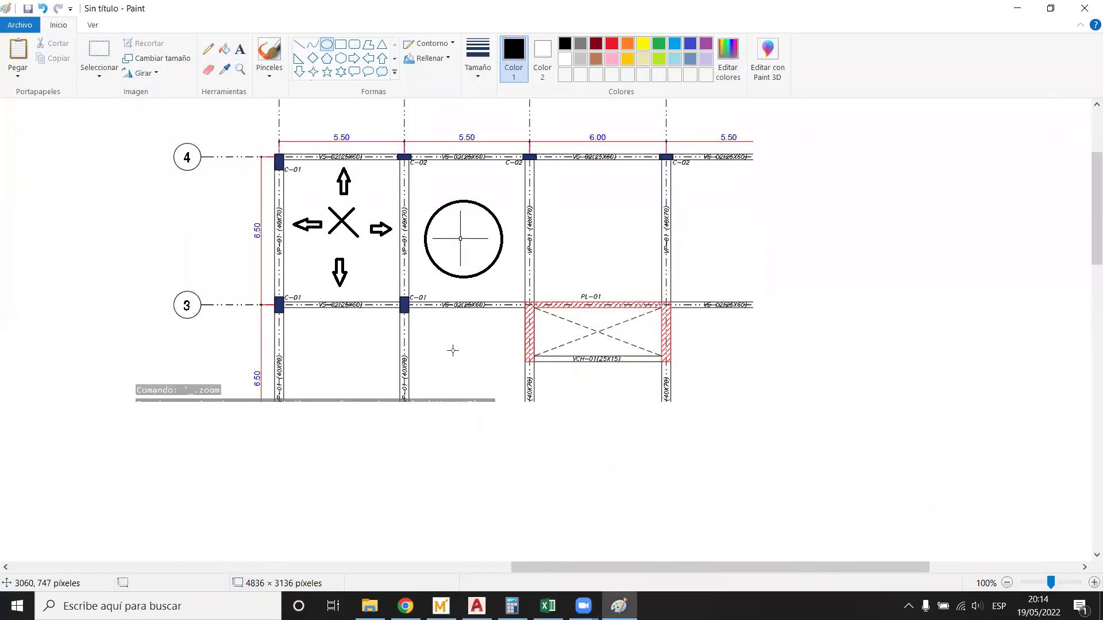
scroll(357, 326, "up", 3)
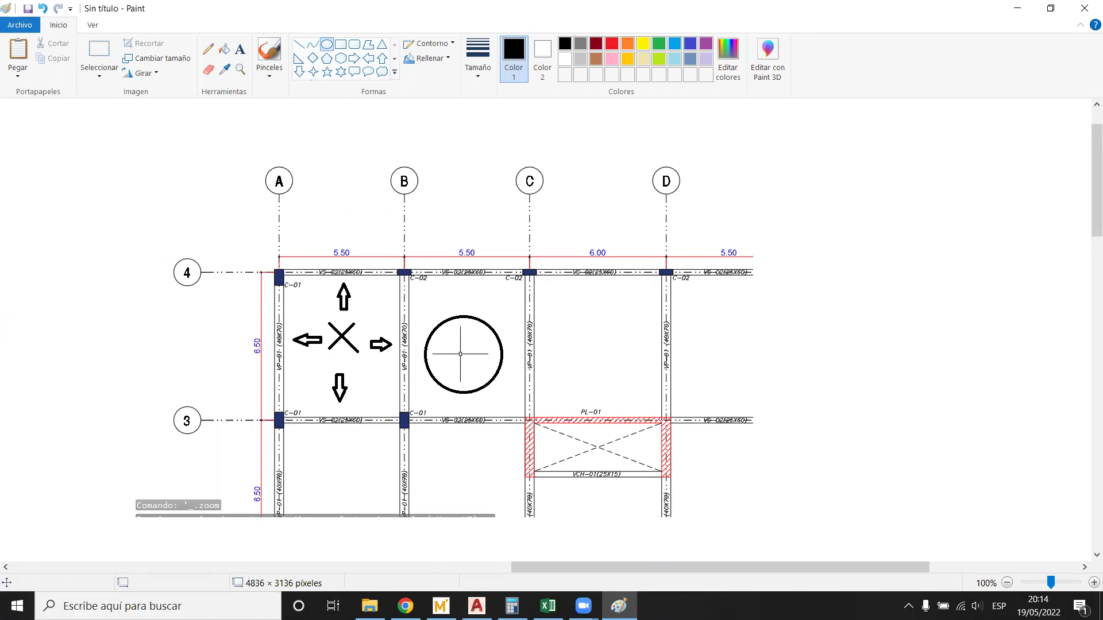
Step: Return to Mathcad and examine the slab and perimeter beam diagram in section 04
left_click(440, 606)
scroll(324, 250, "down", 1)
scroll(324, 247, "up", 1)
left_click(325, 236)
left_click(324, 236)
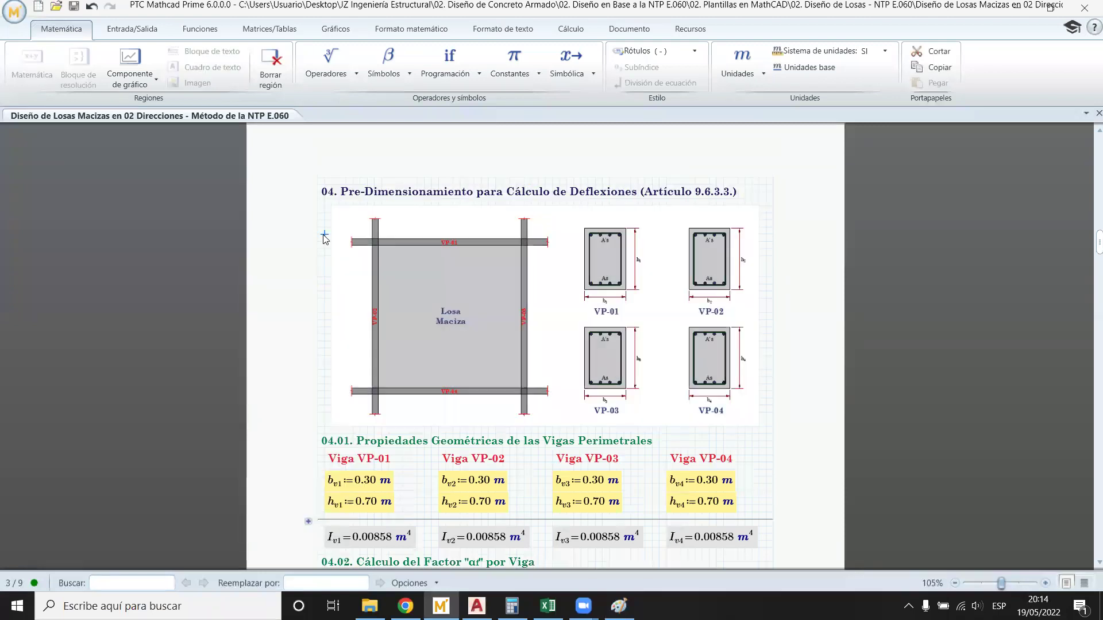
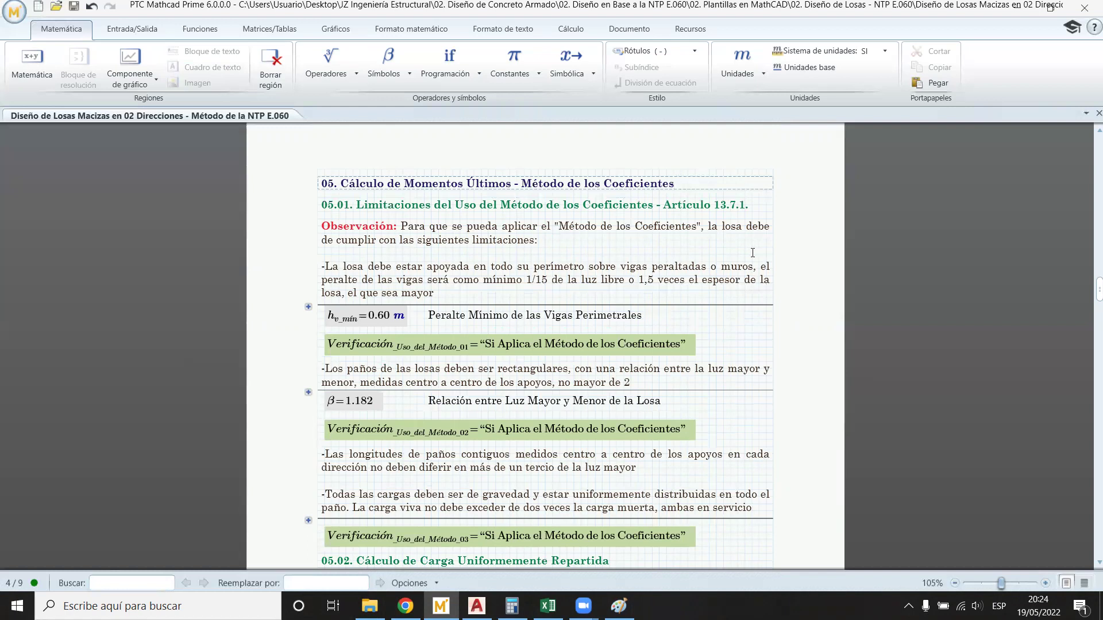
Step: Read the observation in section 05.01 on the limitations for using the Método de los Coeficientes, Artículo 13.7.1
left_click(757, 211)
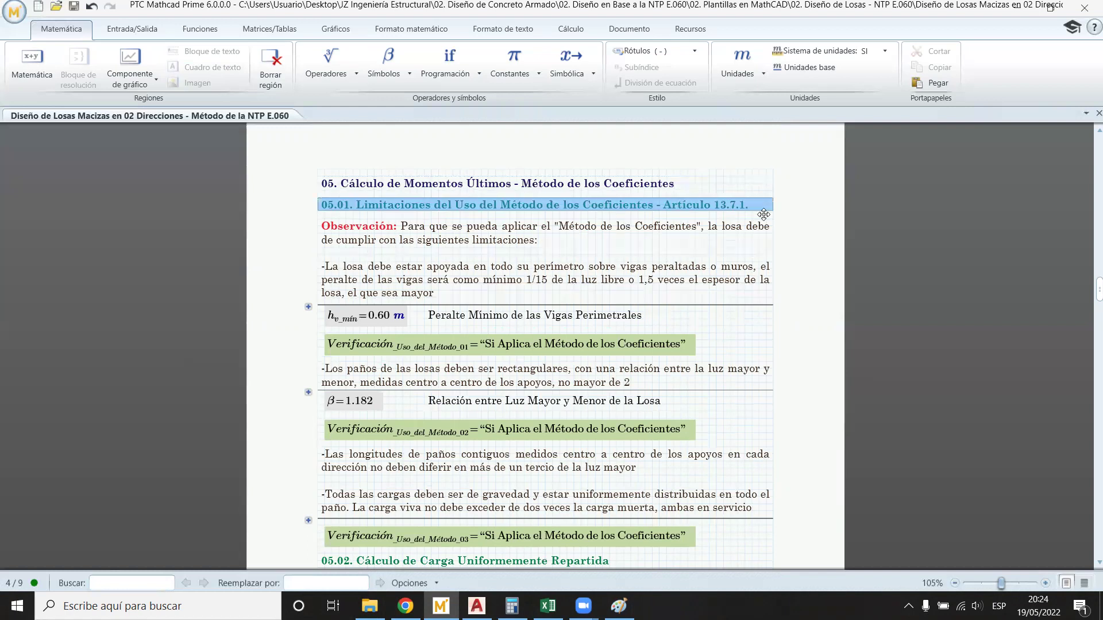
left_click(744, 217)
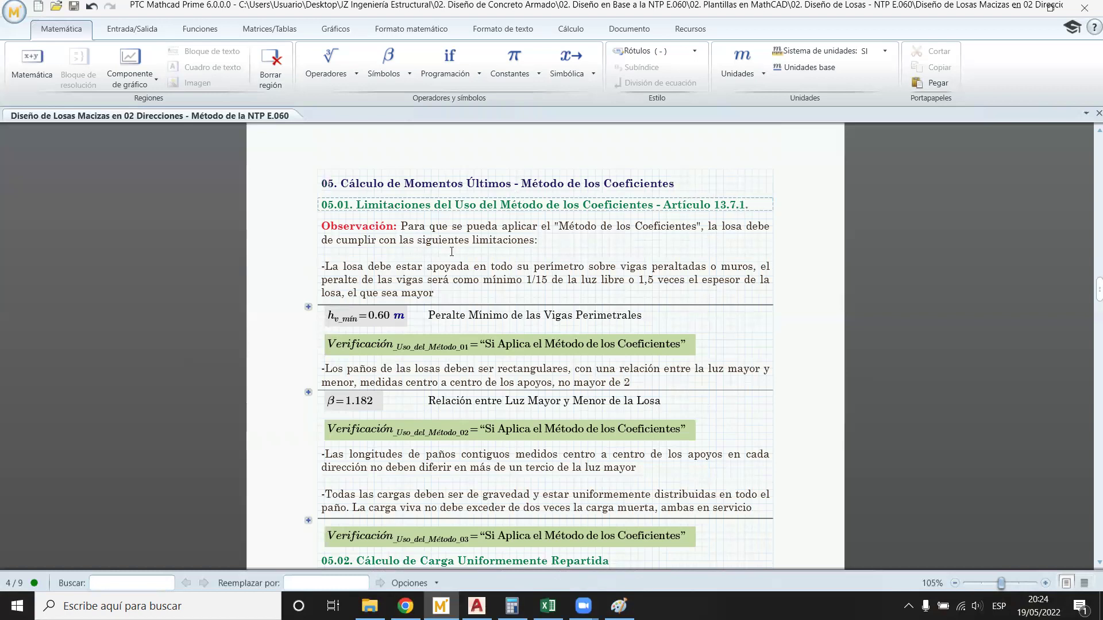
left_click(408, 239)
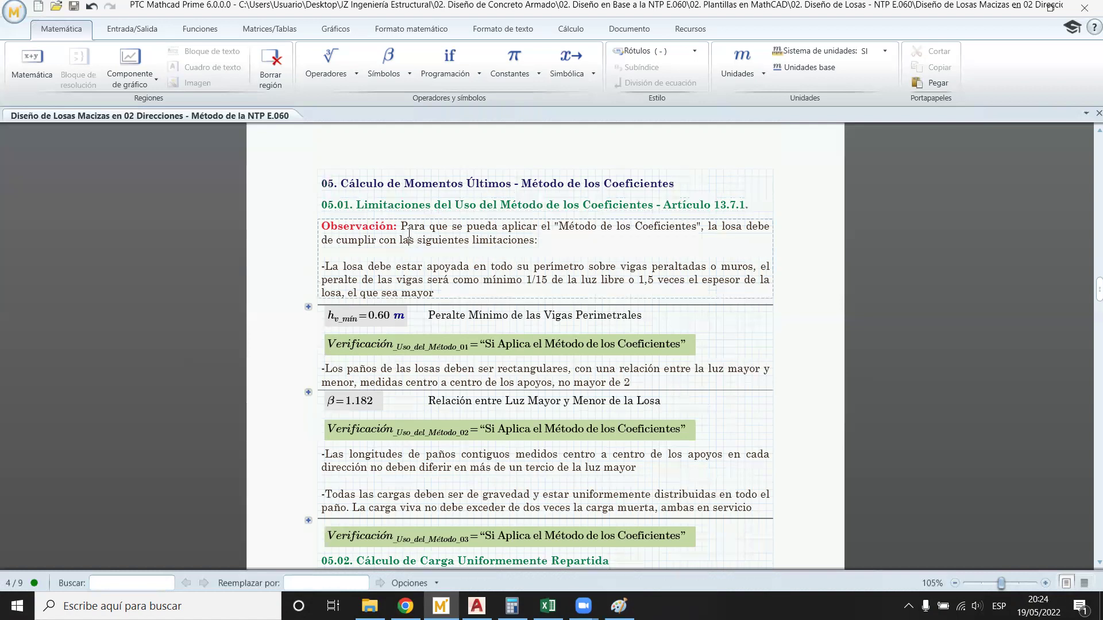
left_click_drag(401, 227, 536, 251)
left_click(507, 266)
scroll(383, 270, "down", 1)
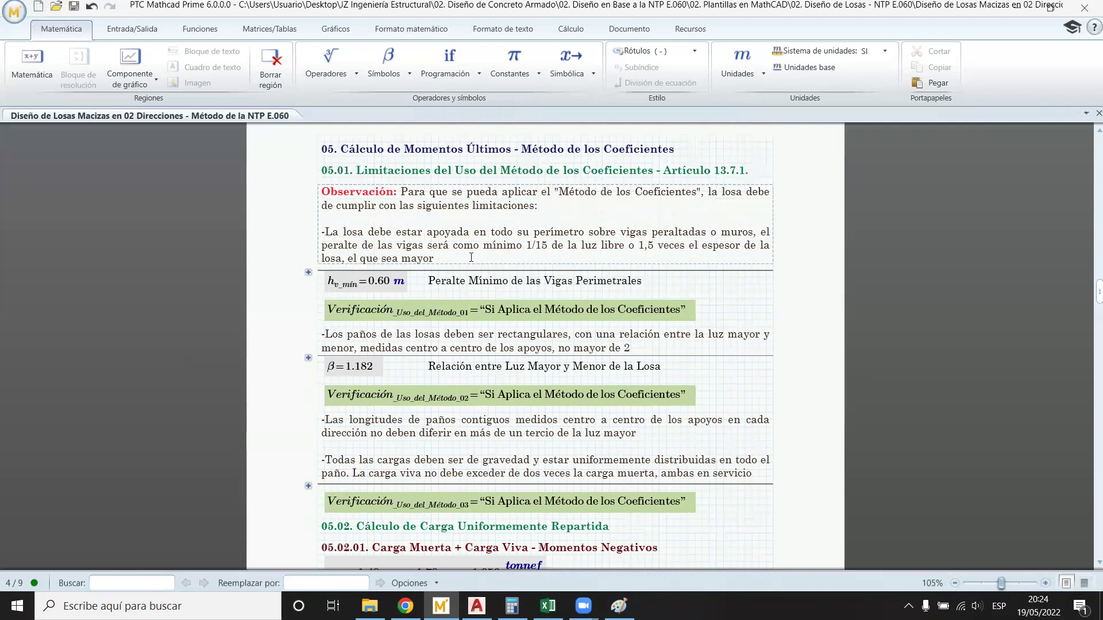
Step: Expand the collapsed area in section 05.01 to view how the minimum perimeter beam depth h_v_mín is defined, and collapse it again
left_click(411, 282)
left_click(510, 298)
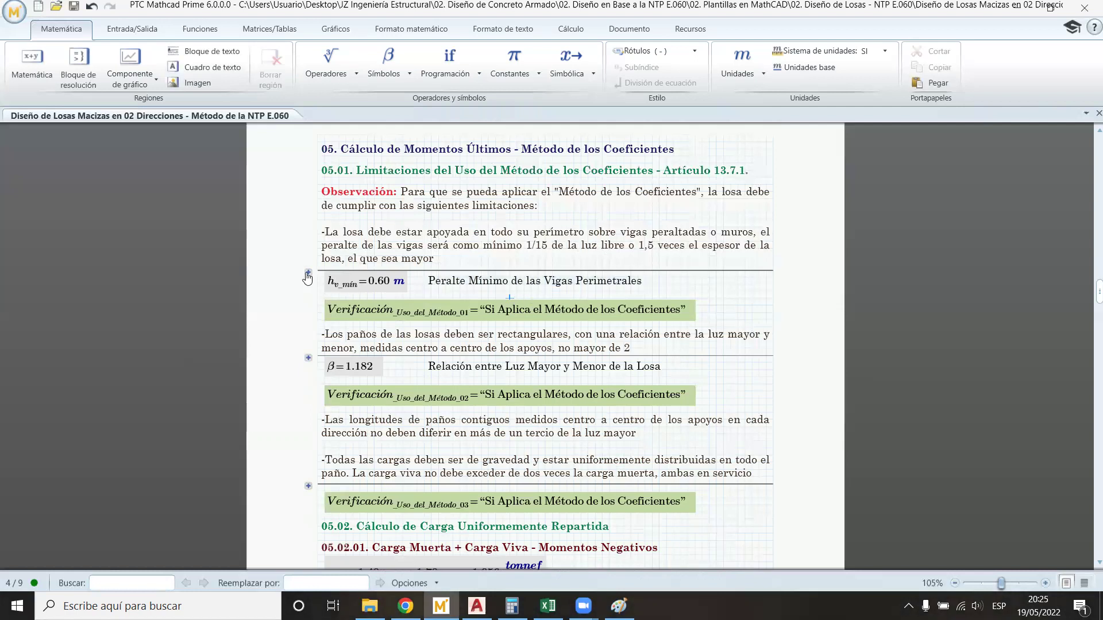
left_click(308, 272)
scroll(513, 298, "down", 1)
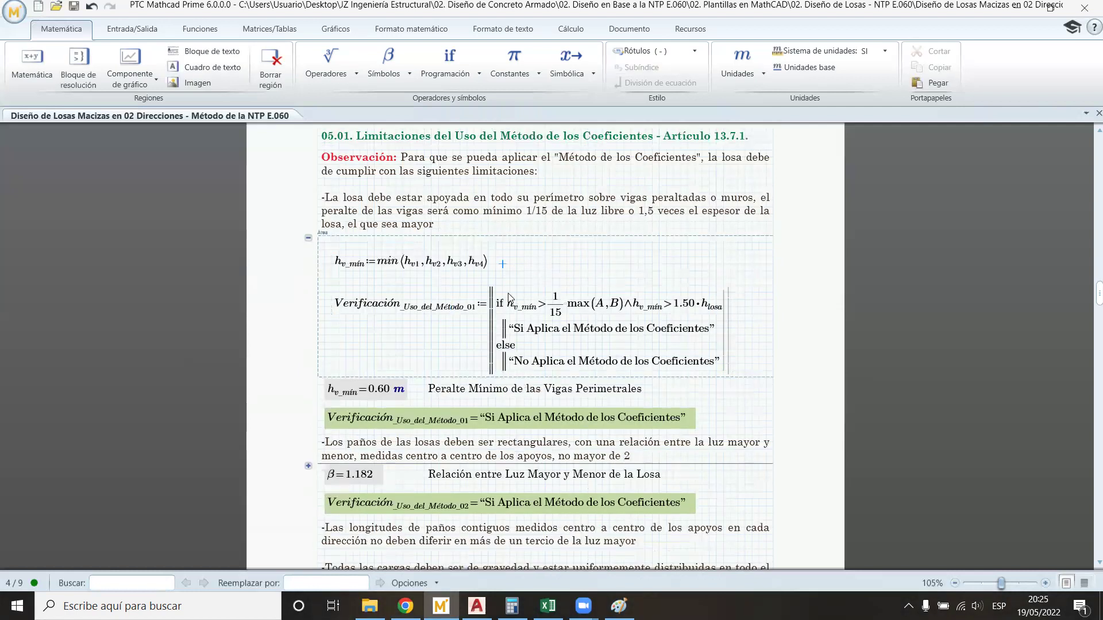
left_click(308, 238)
left_click(418, 248)
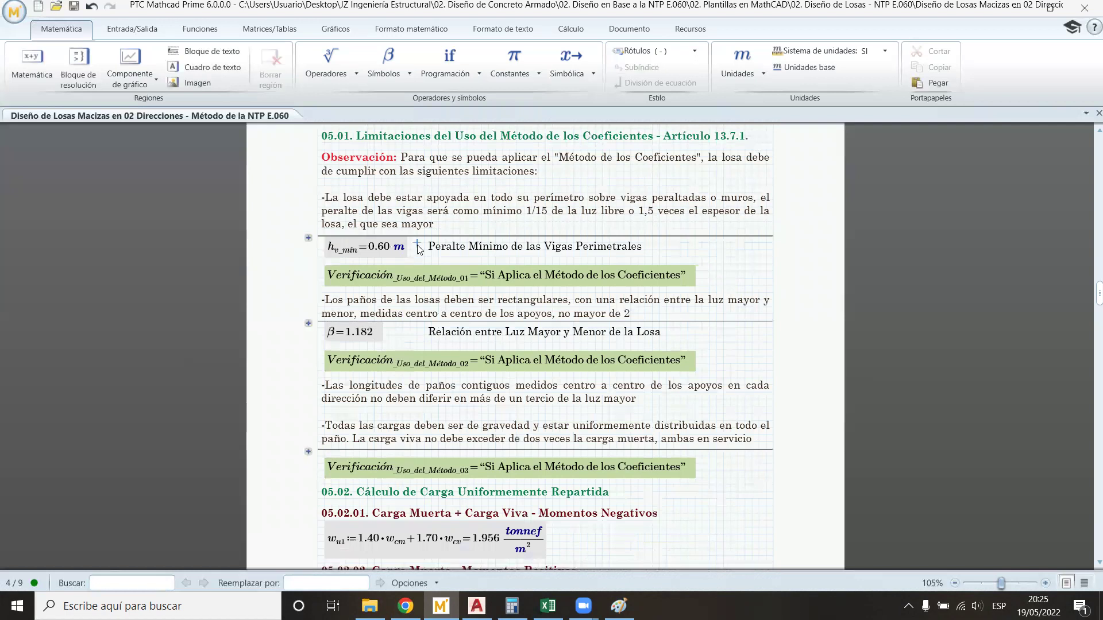
Step: Review the perimeter beam dimensions in section 04.01 and return to the minimum beam depth in section 05.01
scroll(361, 282, "up", 14)
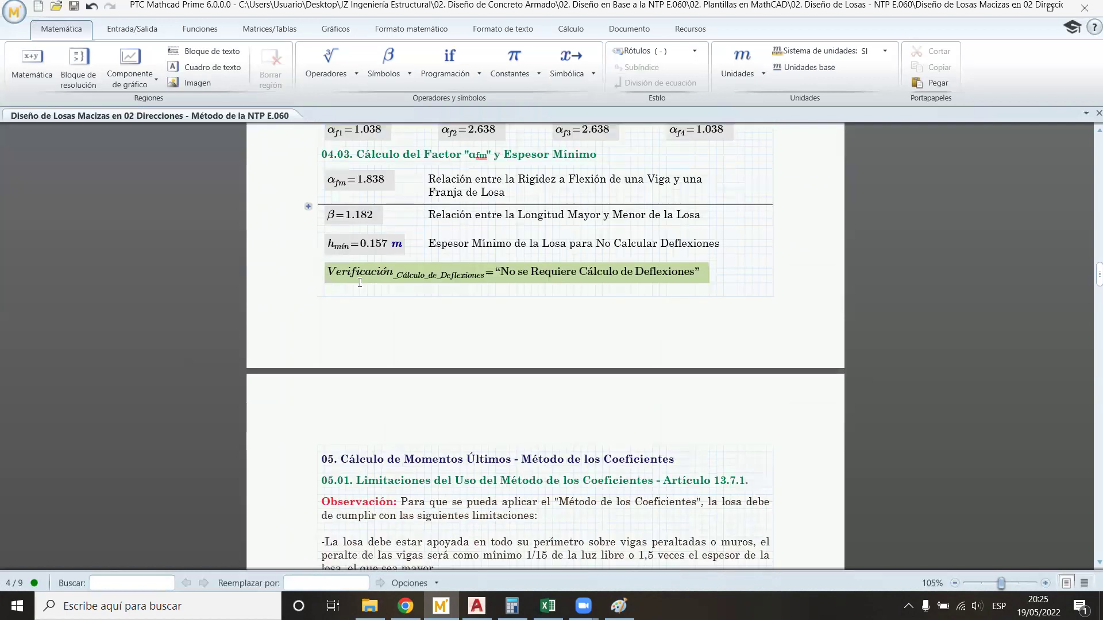
scroll(360, 281, "up", 10)
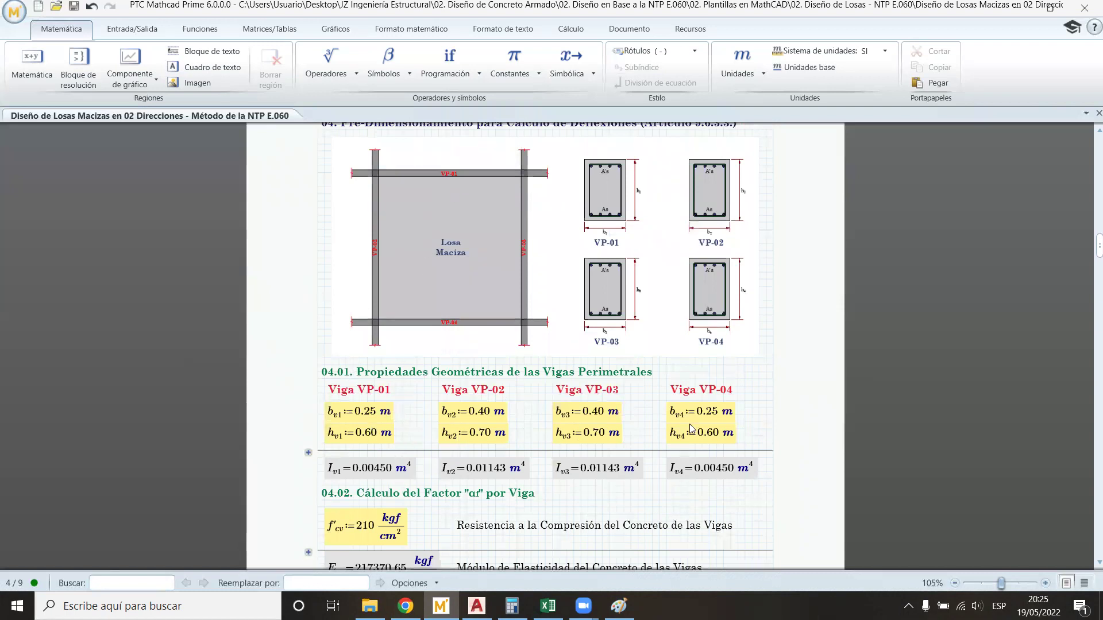
scroll(691, 427, "down", 3)
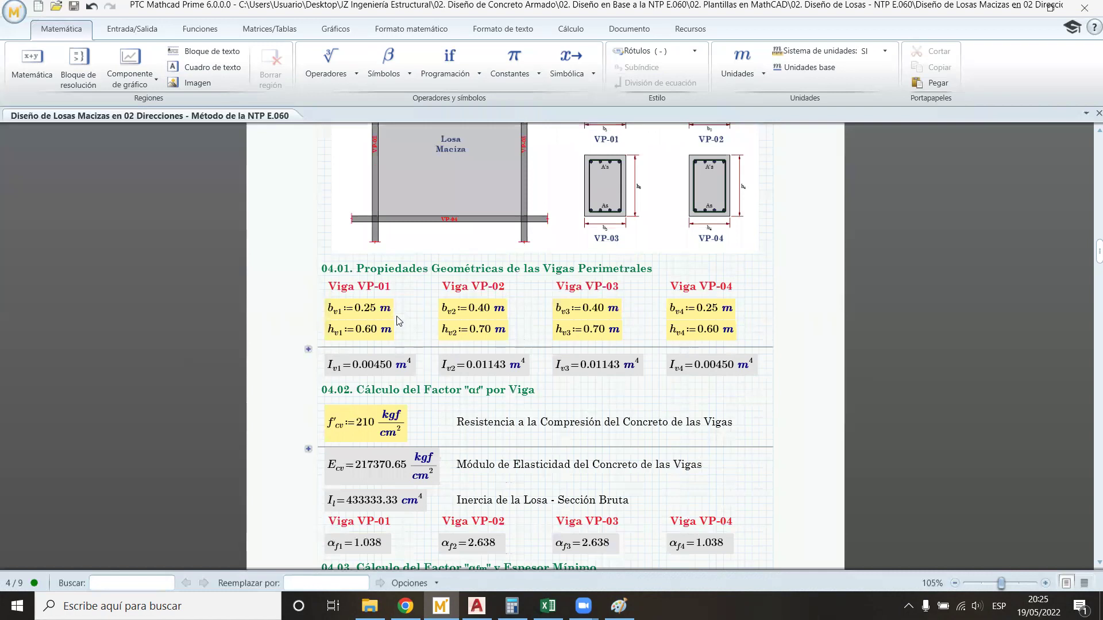
scroll(354, 350, "down", 15)
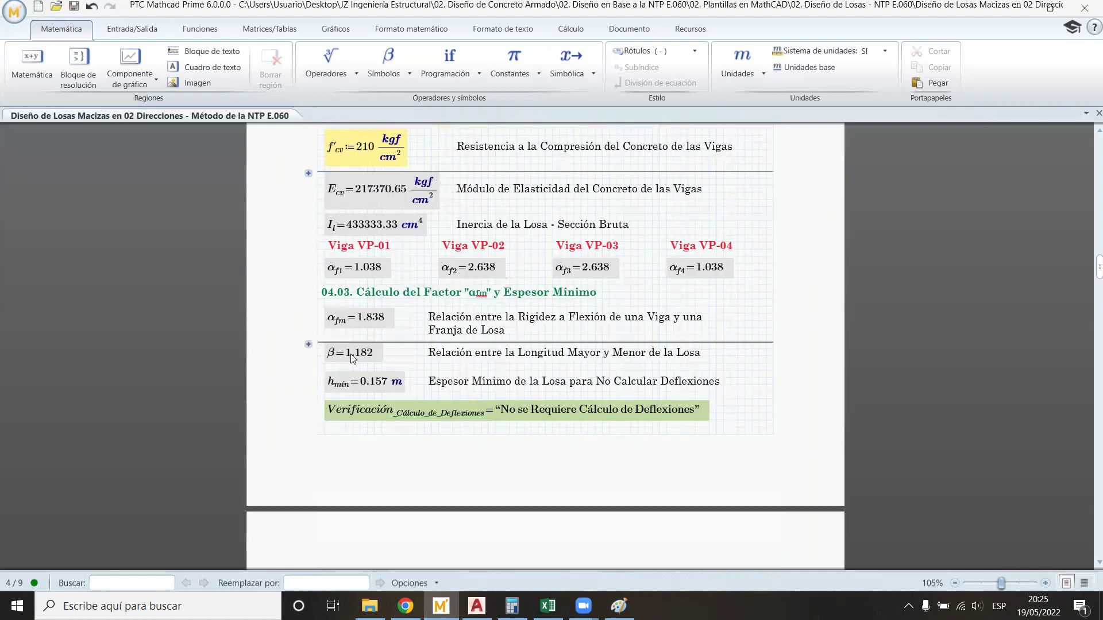
scroll(401, 358, "down", 2)
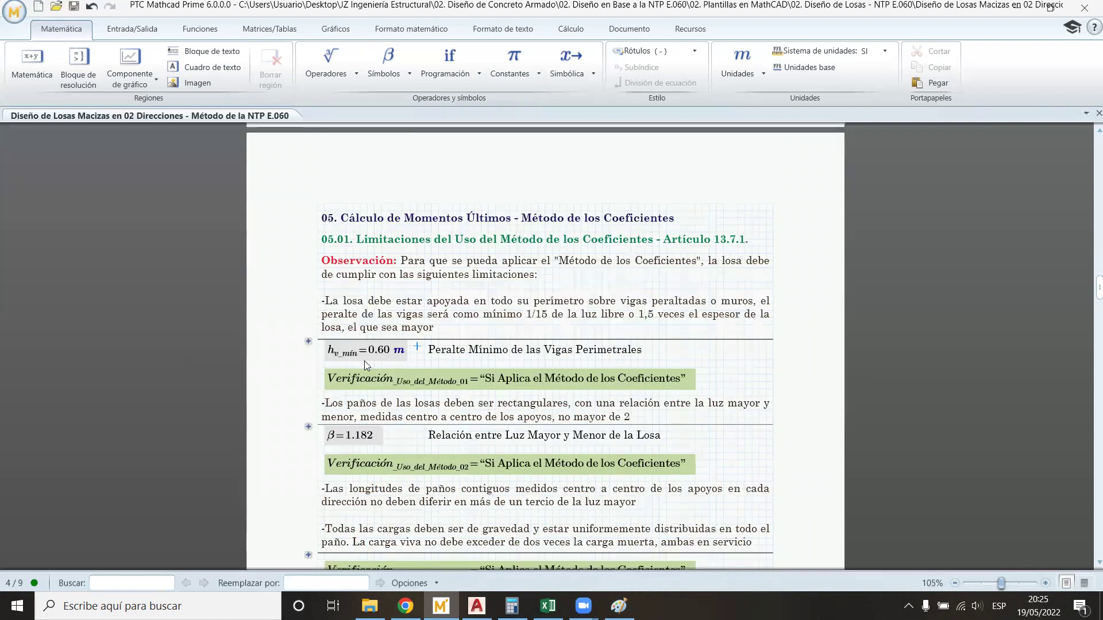
scroll(373, 353, "down", 1)
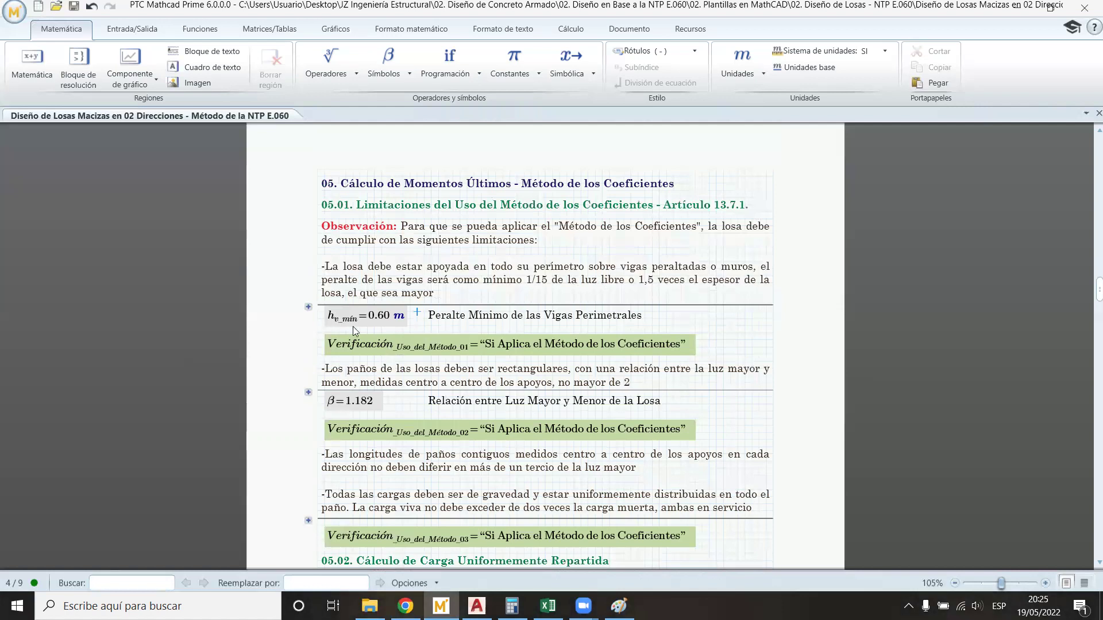
Step: Examine the 1/15 span and 1.50·h_losa conditions behind Verificación_Uso_del_Método_01, collapse the area and point out the h_v_mín result
left_click(308, 307)
left_click(602, 340)
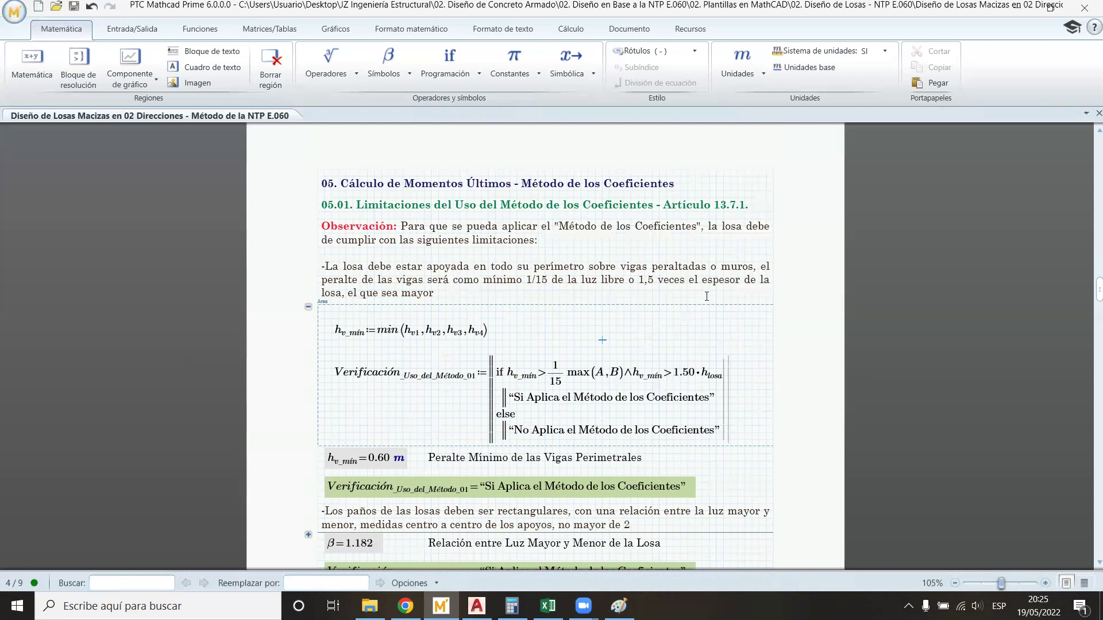
left_click(308, 306)
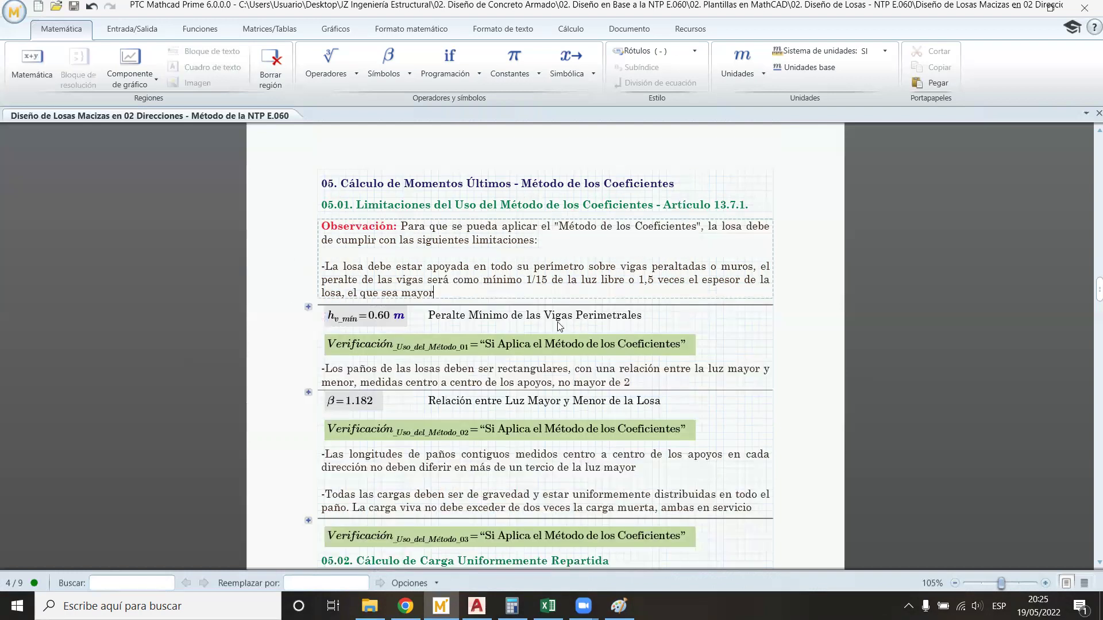
scroll(561, 326, "down", 1)
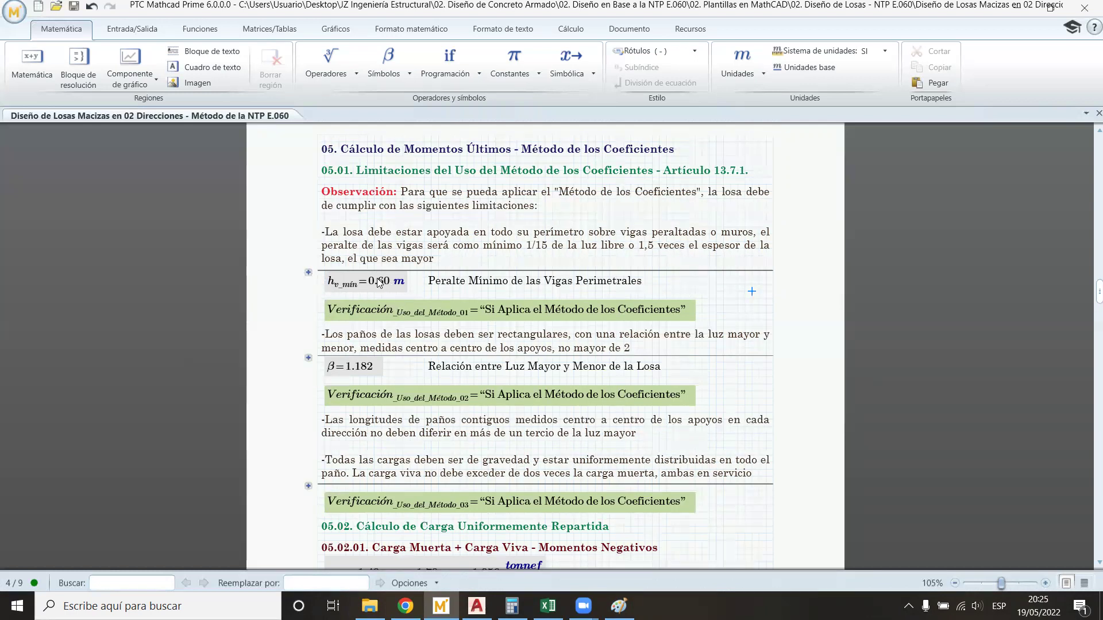
left_click(403, 290)
left_click(412, 286)
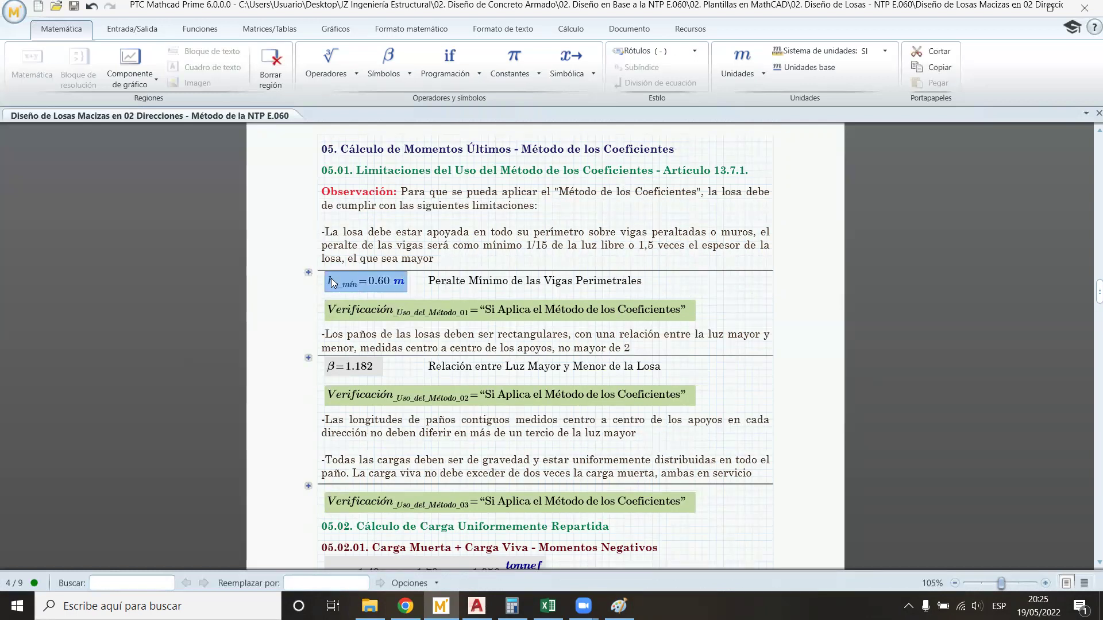
left_click(413, 288)
left_click(410, 284)
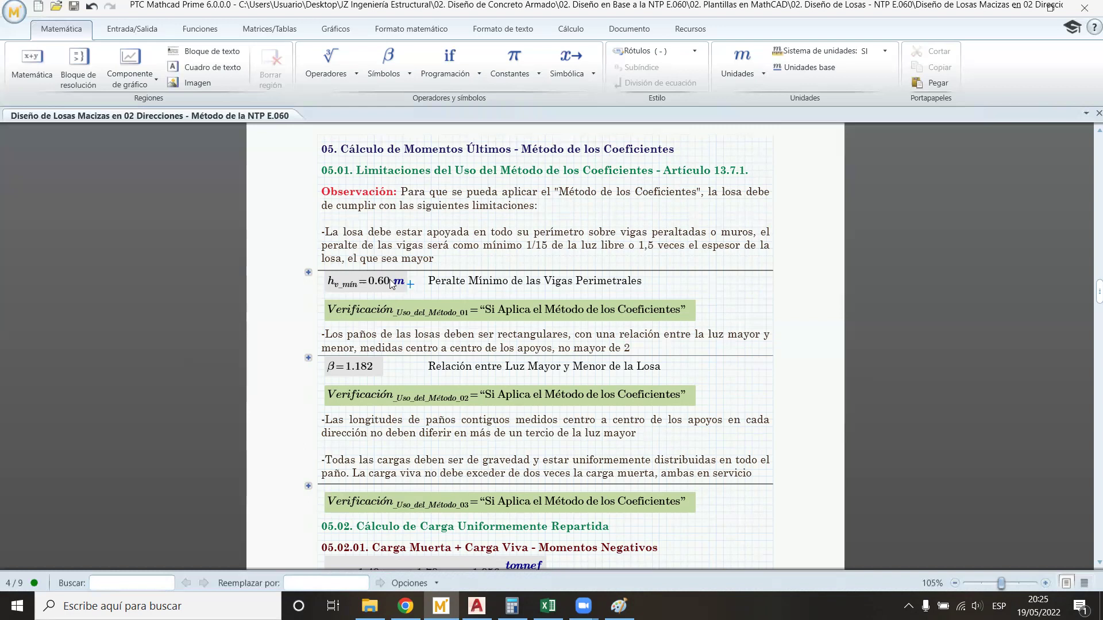
Step: Set the depth h_v1 of perimeter beam VP-01 to 0.50 m and check Verificación_Uso_del_Método_01 in section 05.01
scroll(414, 225, "up", 3)
scroll(414, 227, "up", 5)
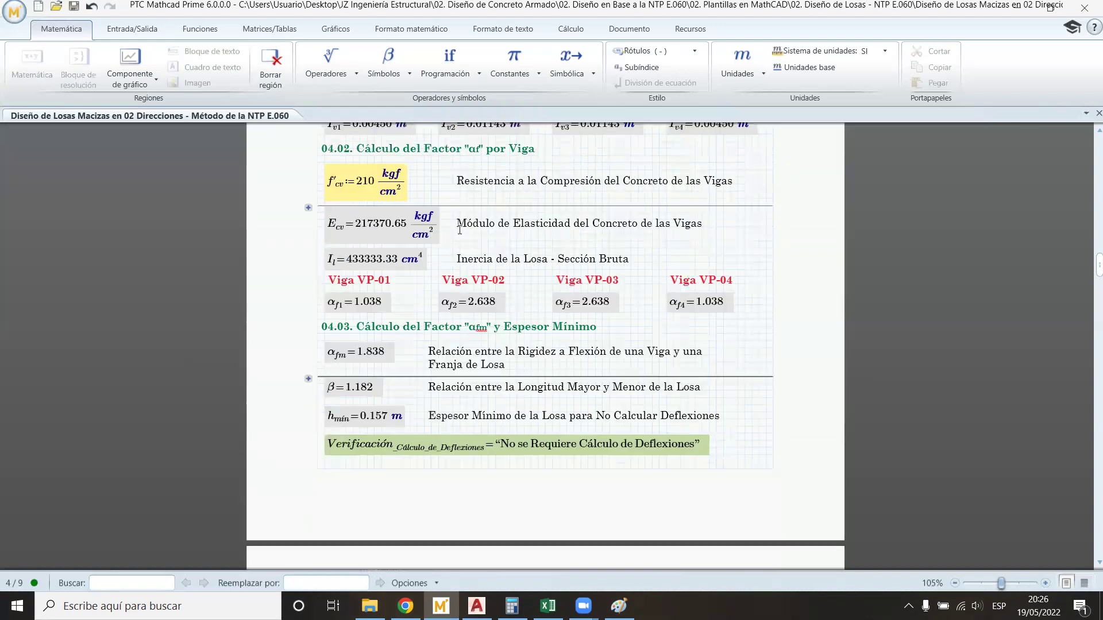
scroll(485, 262, "up", 2)
scroll(485, 261, "up", 1)
left_click(374, 261)
key("BackSpace")
type("50")
scroll(393, 276, "down", 10)
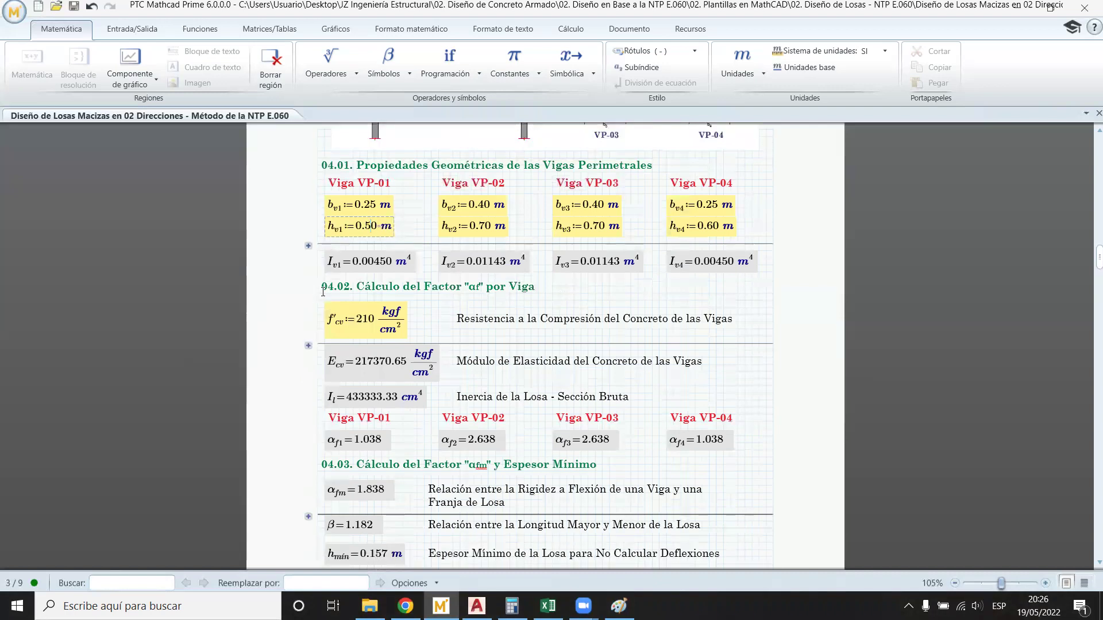
scroll(753, 368, "down", 1)
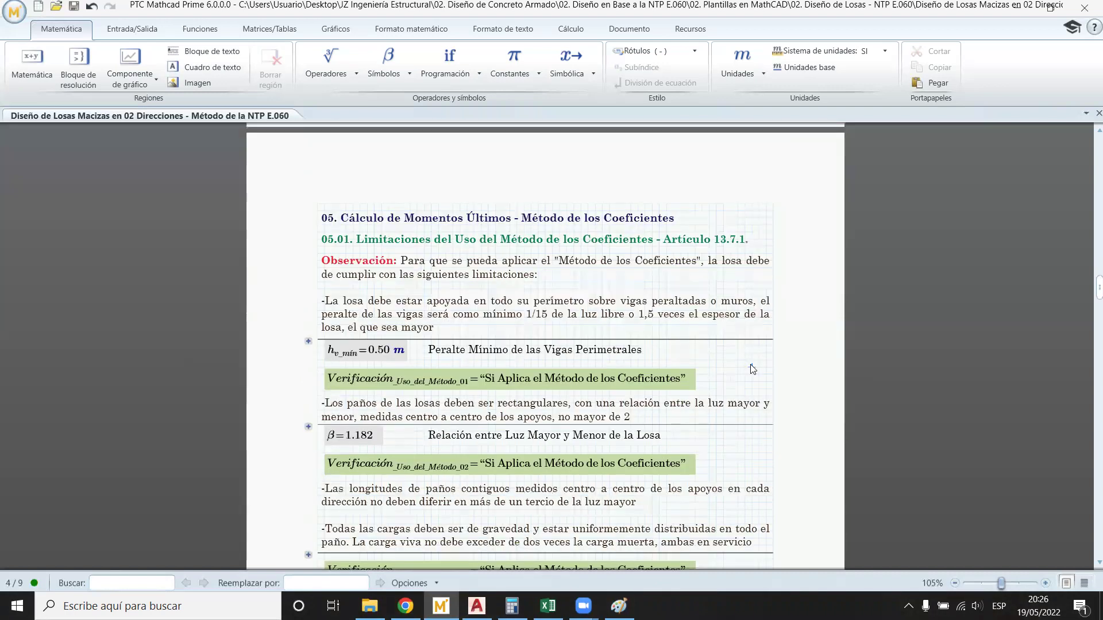
Step: Set the depth h_v1 of beam VP-01 to 0.30 m and recheck the first coefficient method verification
scroll(426, 346, "up", 10)
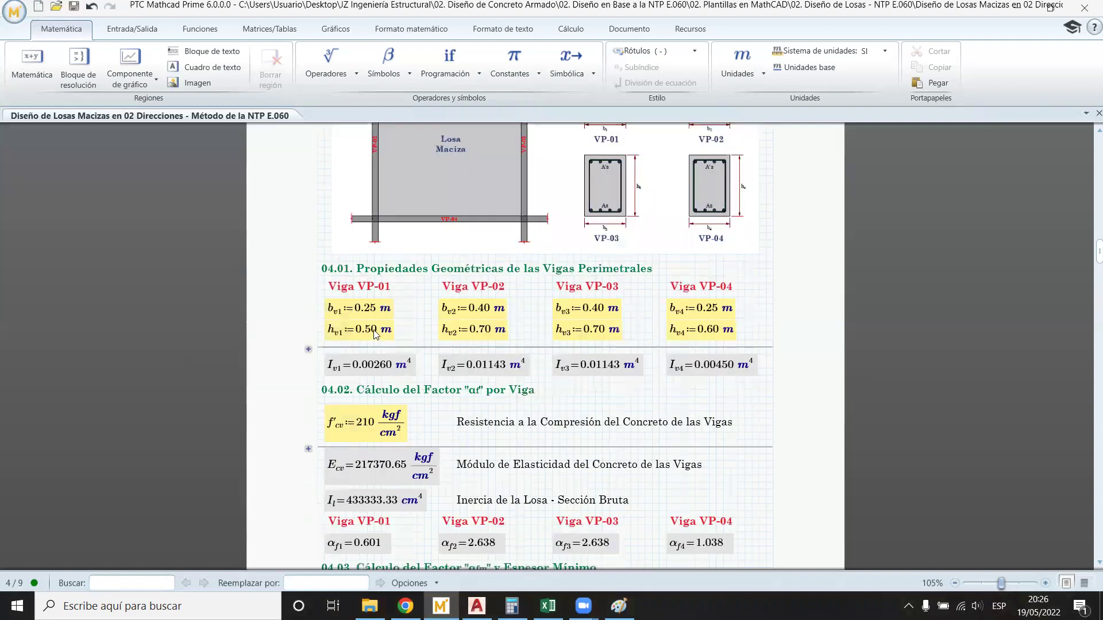
left_click(371, 332)
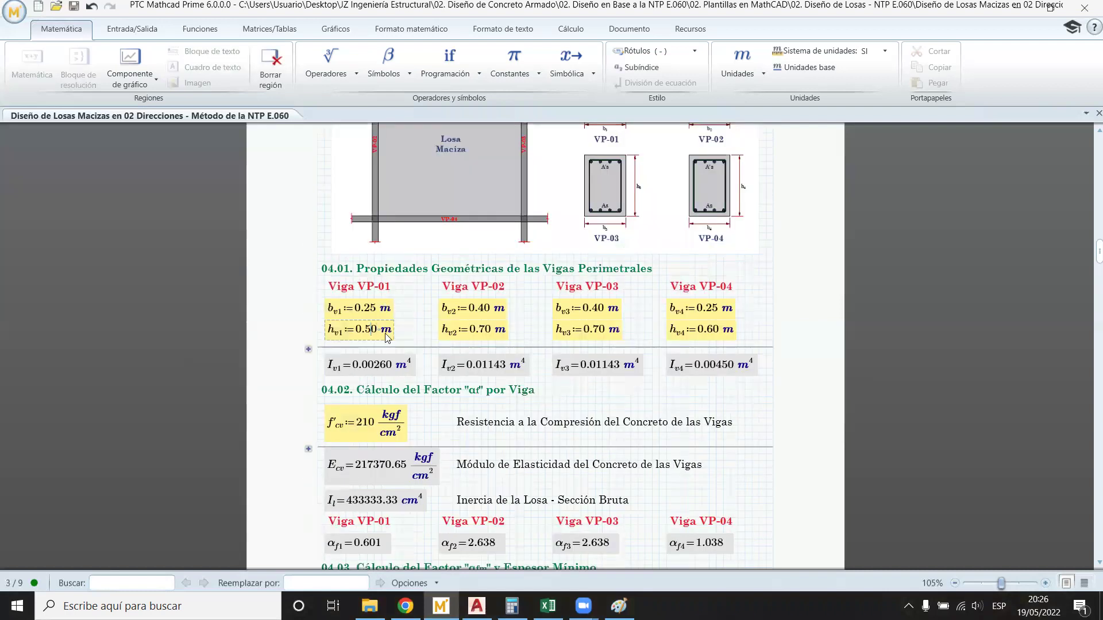
key("BackSpace")
type("3")
left_click(407, 331)
scroll(408, 331, "down", 3)
scroll(408, 331, "down", 8)
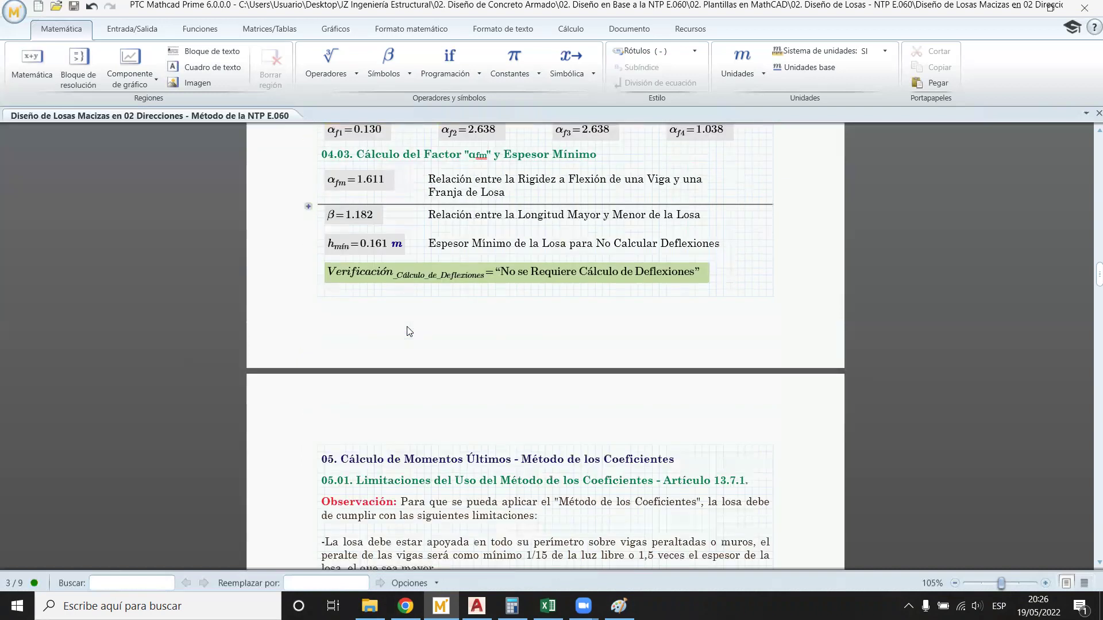
scroll(427, 355, "down", 1)
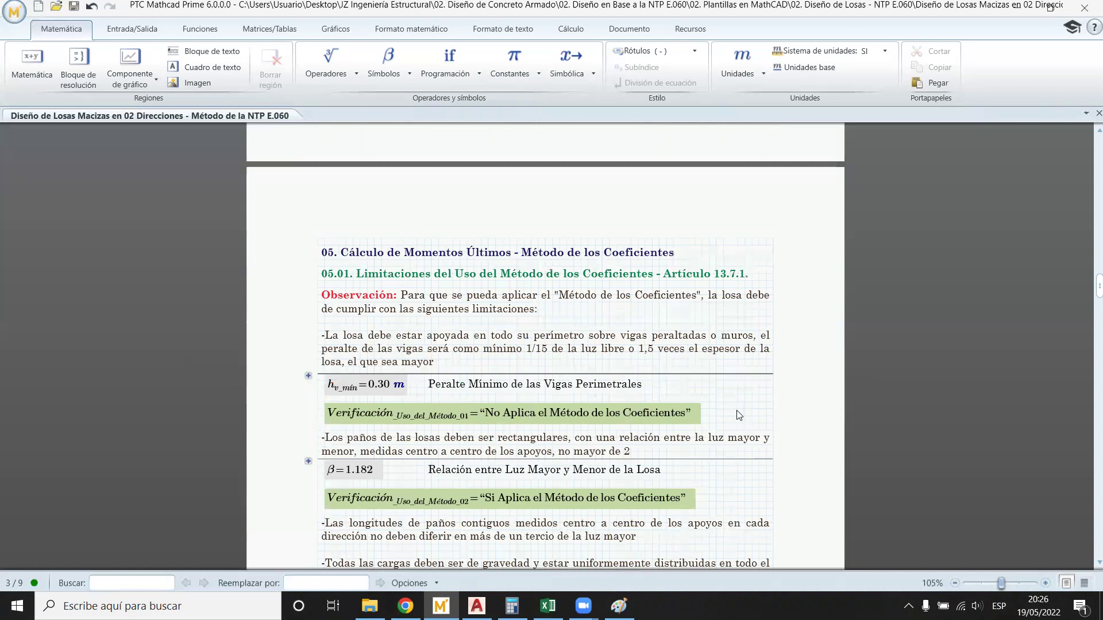
scroll(587, 404, "down", 2)
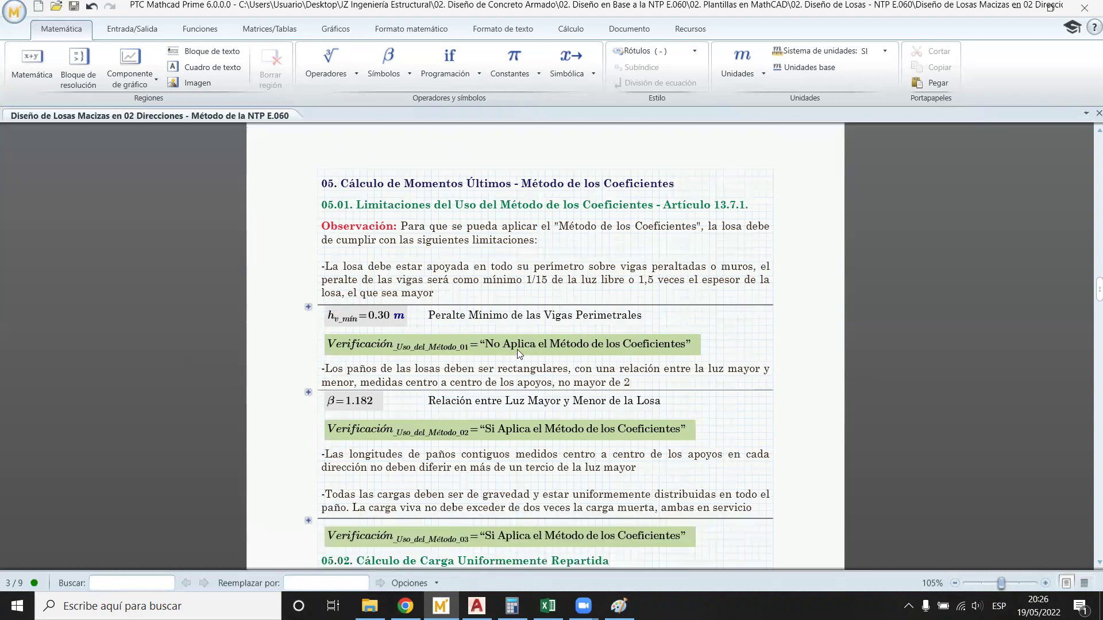
Step: Restore the depth h_v1 of beam VP-01 to 0.60 m and review the limitation checks in section 05.01
scroll(517, 349, "up", 10)
scroll(448, 327, "up", 5)
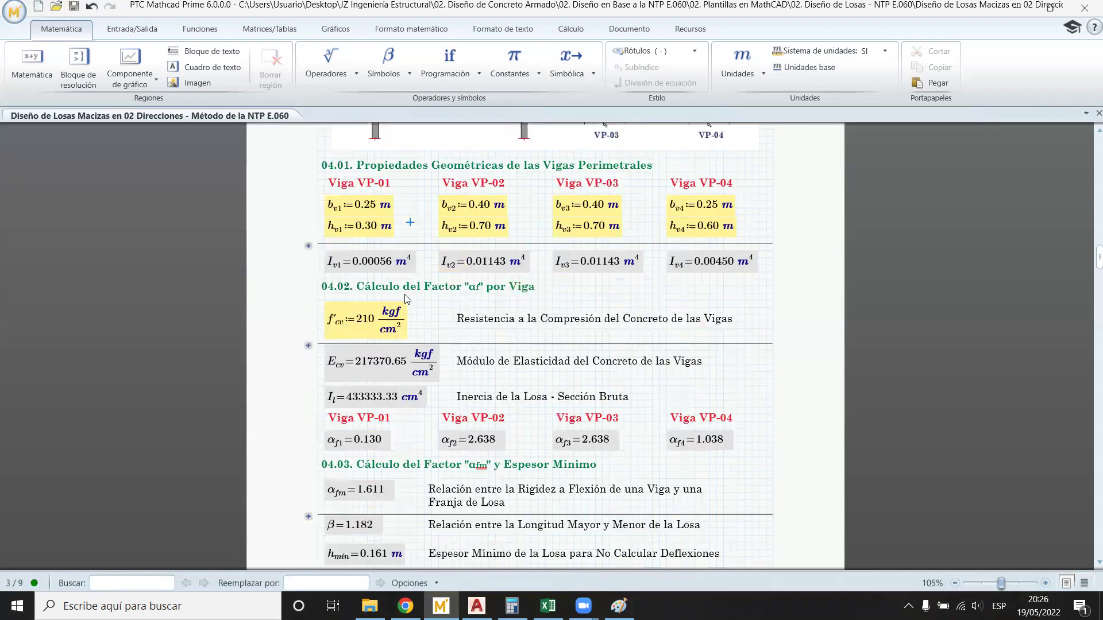
scroll(385, 336, "up", 1)
scroll(389, 332, "down", 3)
scroll(371, 271, "up", 3)
left_click(369, 195)
key("BackSpace")
type("6")
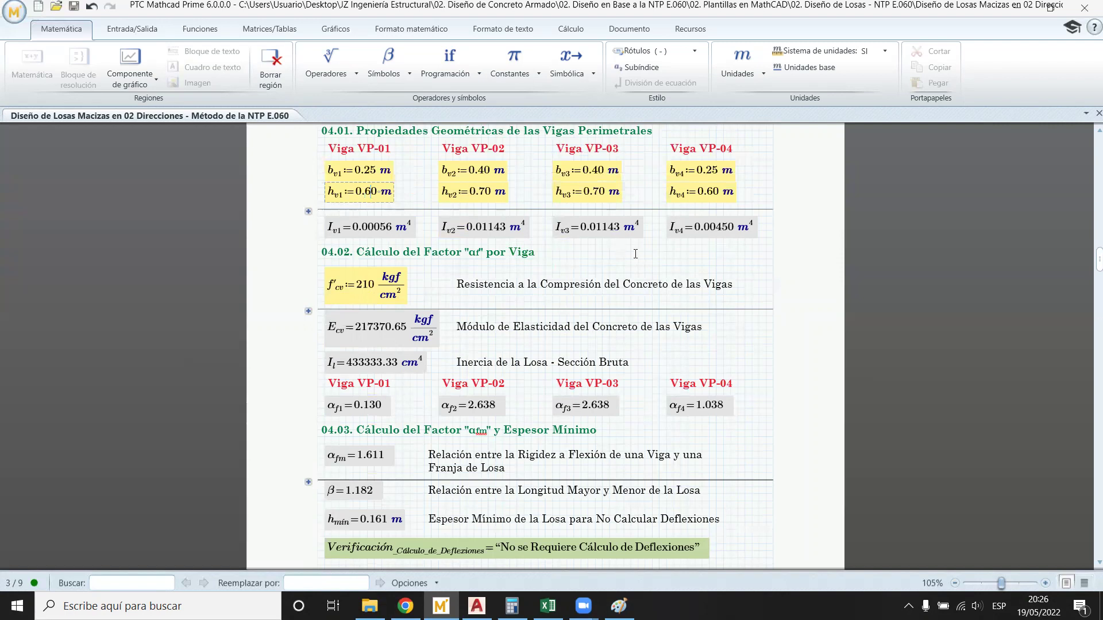
left_click(636, 254)
left_click(687, 271)
scroll(688, 271, "down", 15)
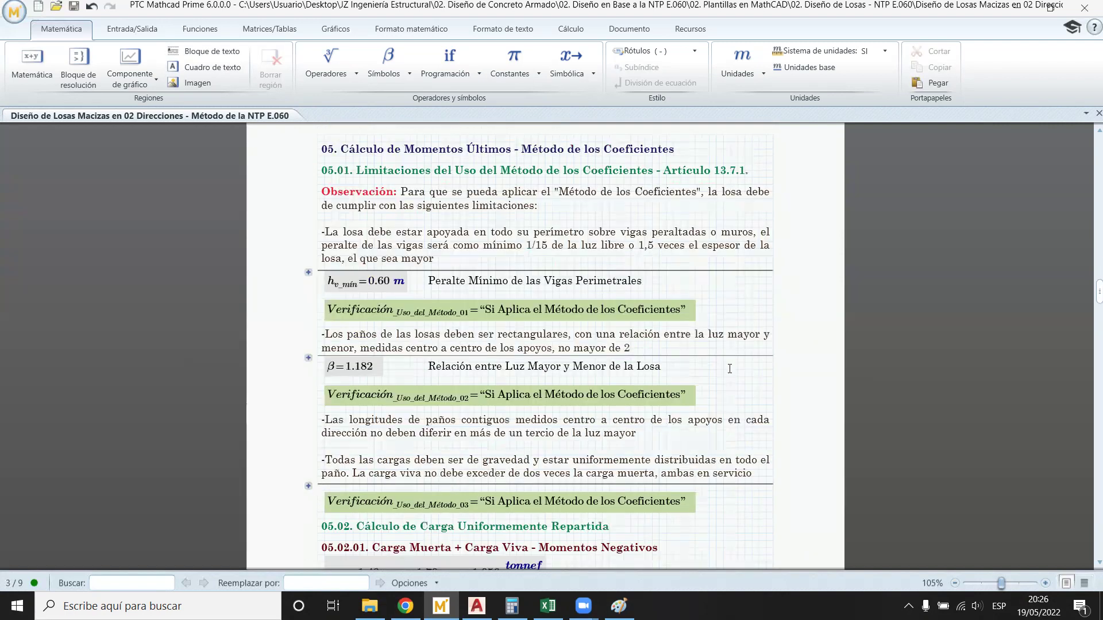
Step: Save the worksheet with section 05.01 in view
scroll(682, 383, "down", 5)
scroll(681, 383, "up", 3)
scroll(681, 383, "up", 4)
left_click(74, 8)
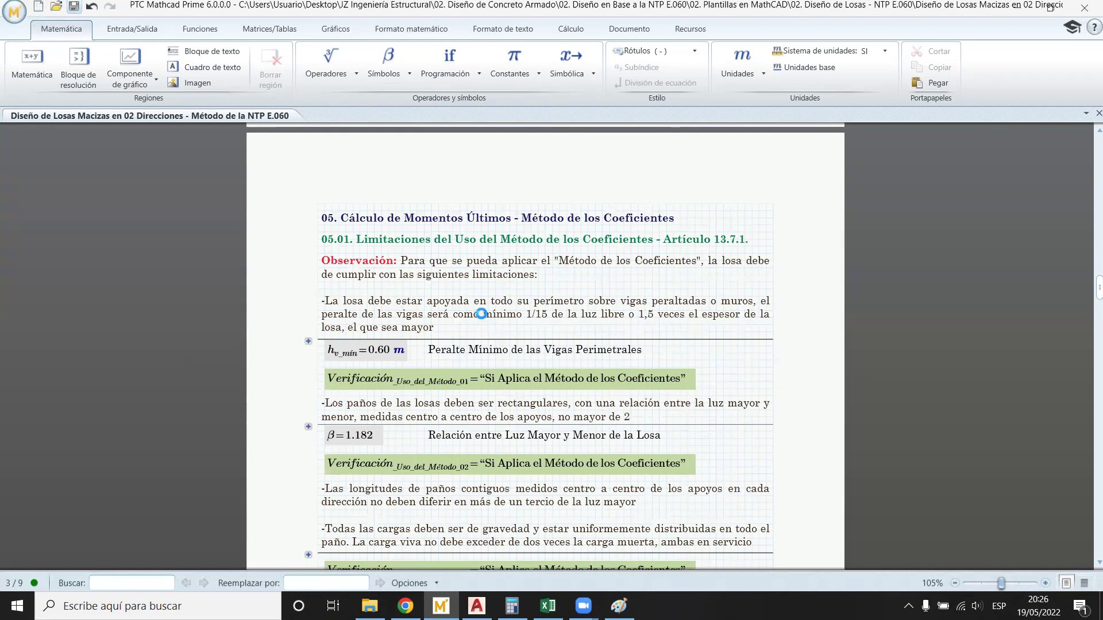
Step: Expand the area behind Verificación_Uso_del_Método_02 to view its β<2 condition, and collapse it again
scroll(474, 312, "down", 2)
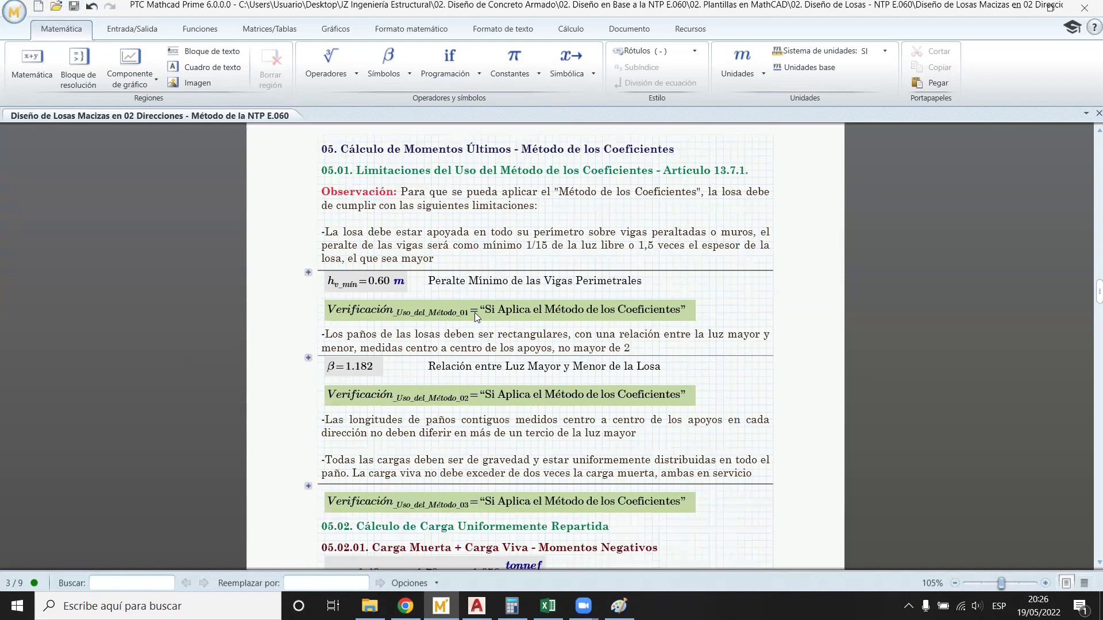
scroll(373, 303, "down", 1)
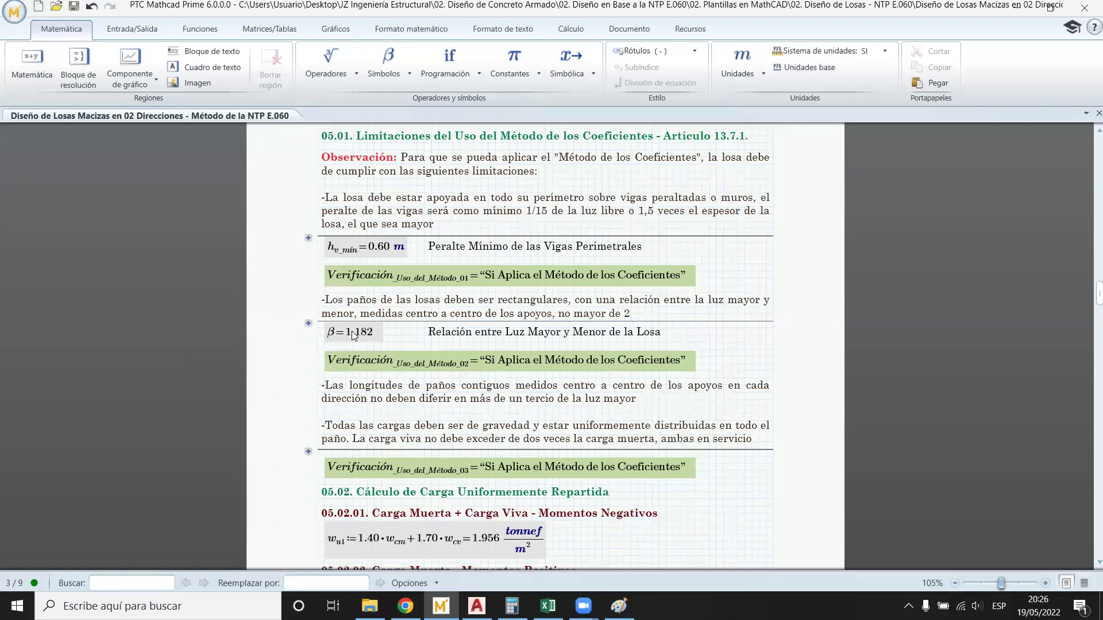
left_click(309, 324)
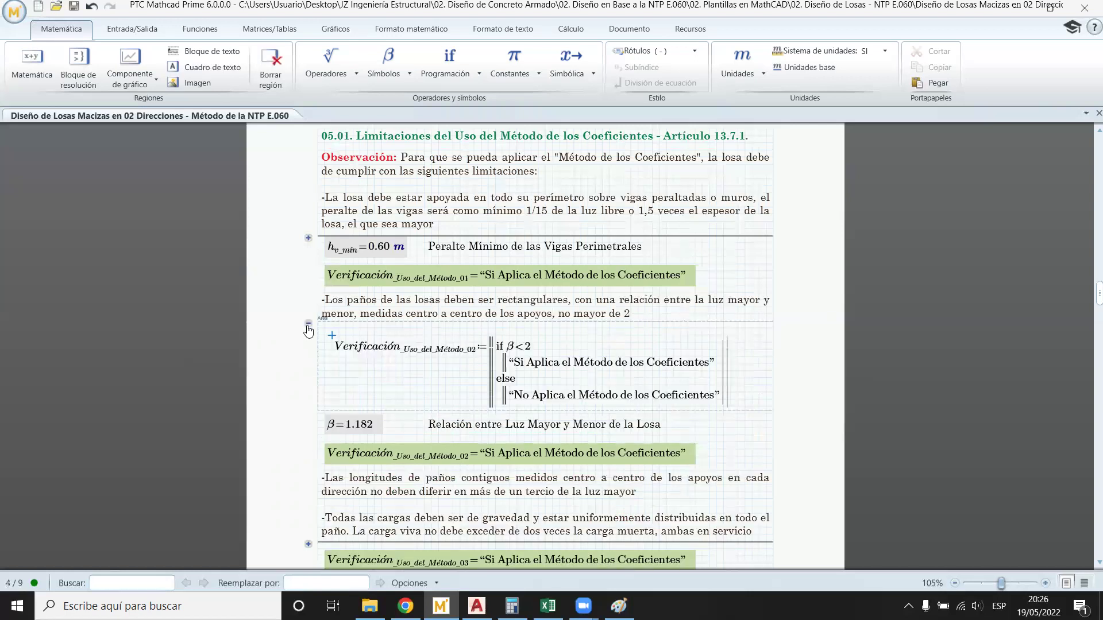
left_click(308, 324)
Step: Examine the definition of β as B/A in the collapsed area of section 04.03 and collapse the area again
scroll(345, 322, "up", 5)
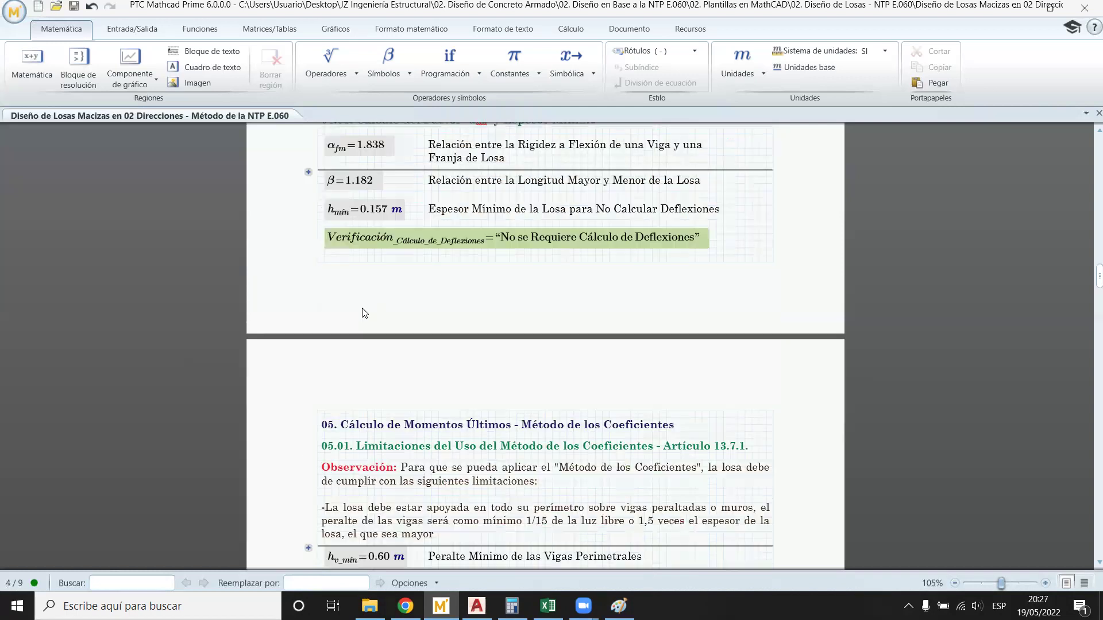
scroll(352, 396, "up", 3)
left_click(308, 413)
scroll(344, 391, "down", 1)
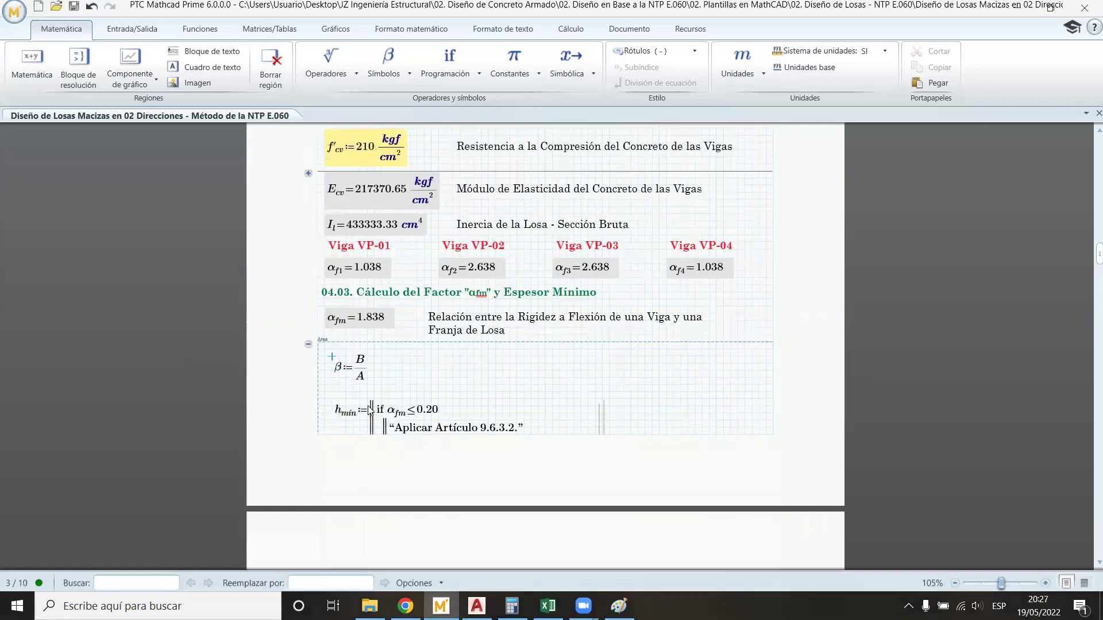
left_click(308, 345)
scroll(390, 350, "down", 3)
scroll(396, 356, "down", 4)
scroll(413, 379, "up", 5)
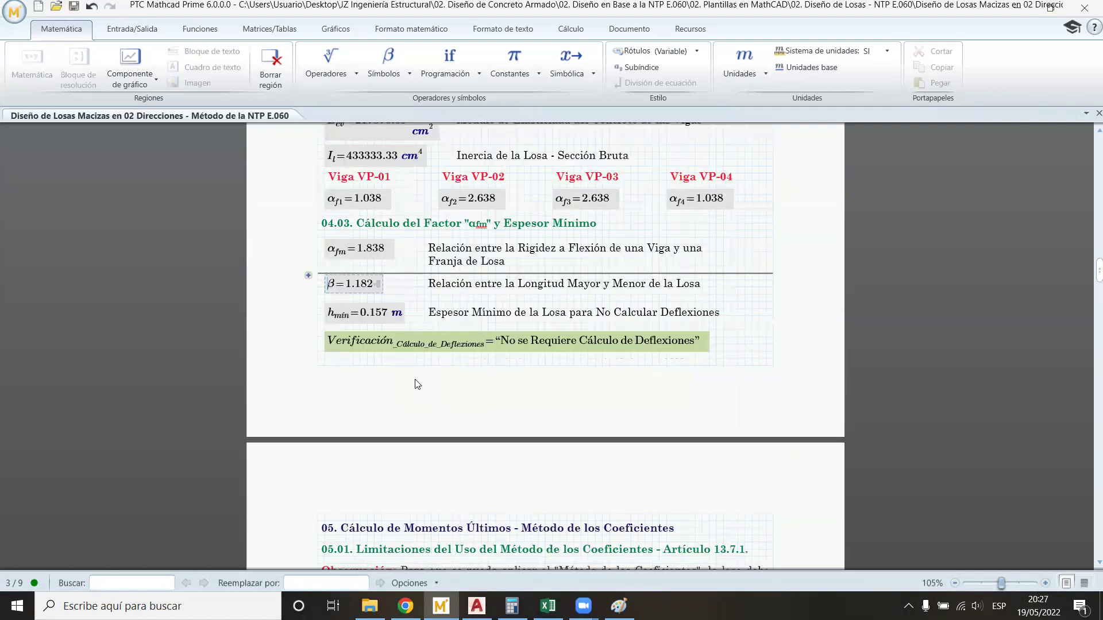
Step: Review the short and long slab dimensions A and B among the input data of section 01.01
scroll(418, 384, "up", 15)
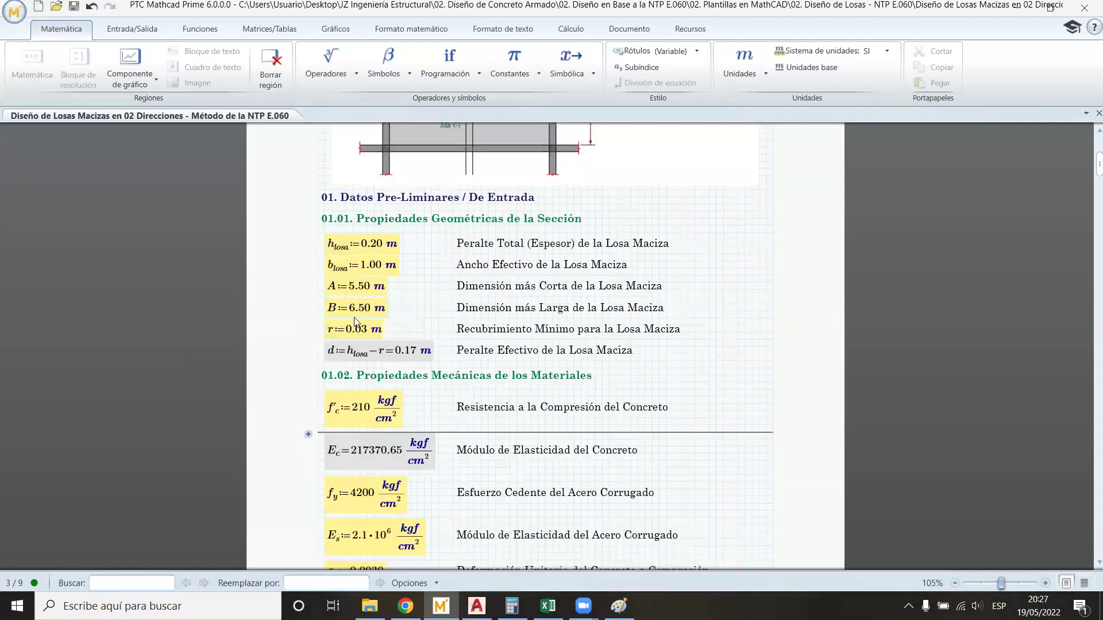
scroll(356, 321, "up", 1)
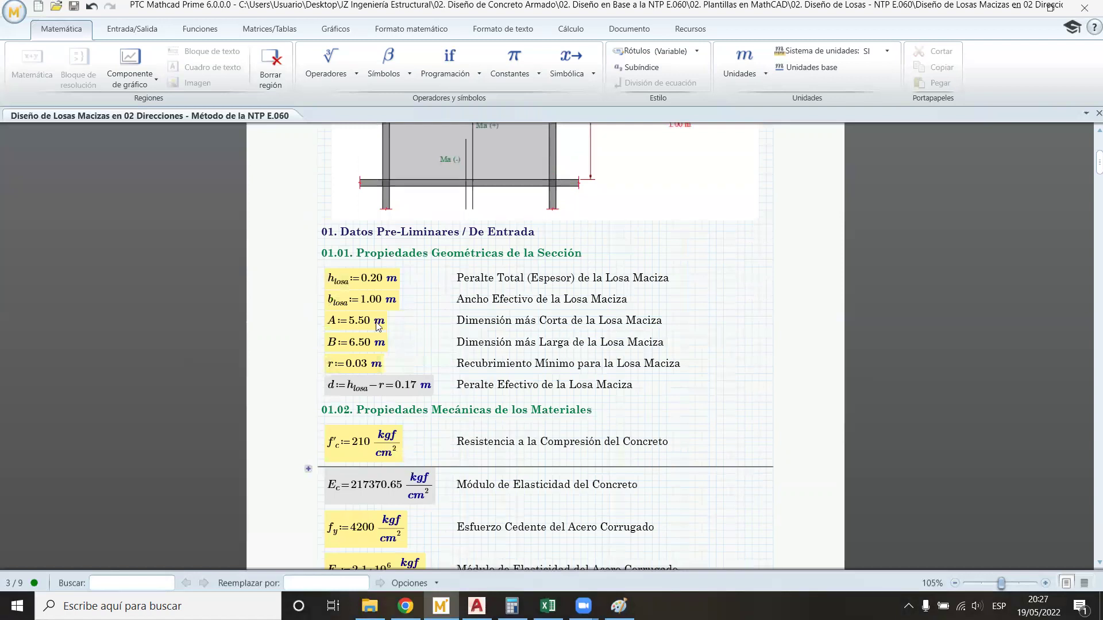
scroll(378, 325, "down", 15)
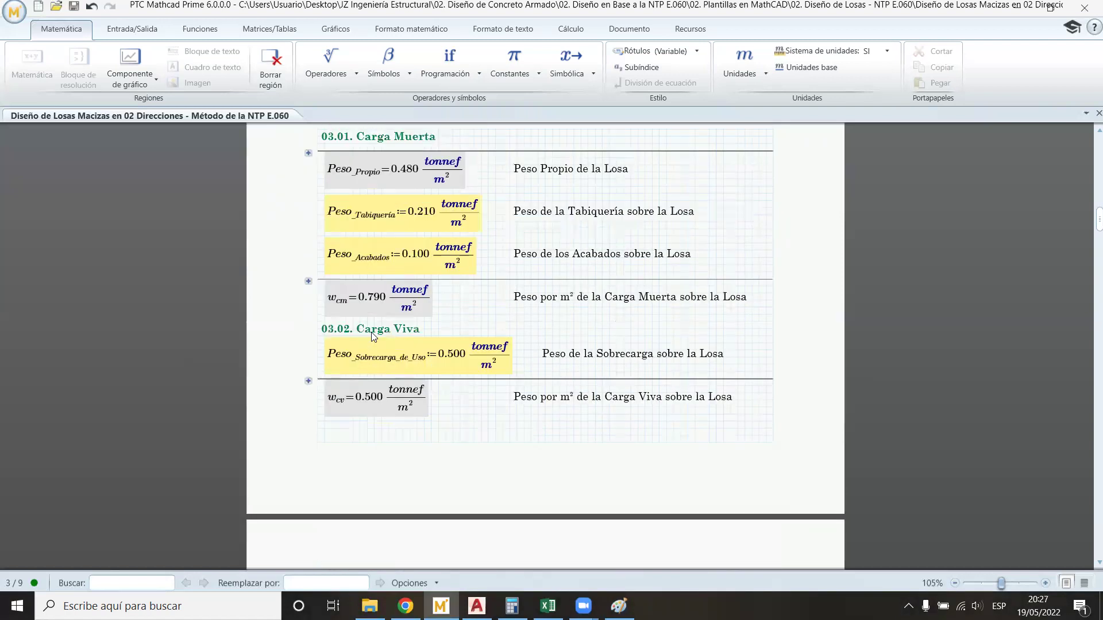
Step: Switch to the Esquema - Ejemplo drawing in AutoCAD and examine the centre-to-centre spans of the corner panel between axes A-B and 3-4
scroll(373, 332, "down", 10)
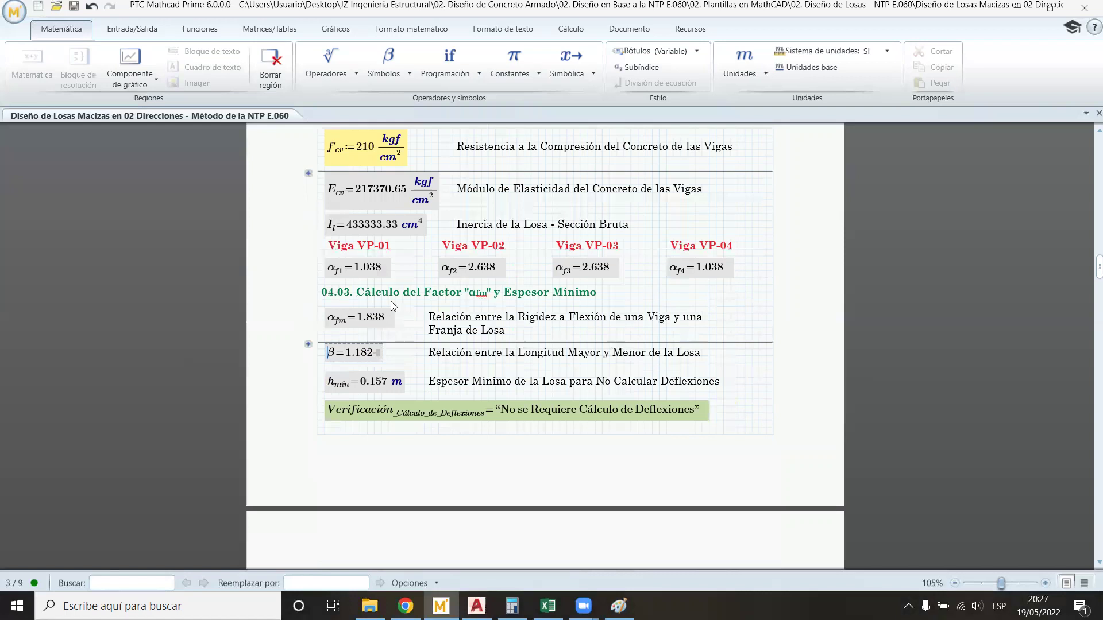
scroll(390, 301, "down", 12)
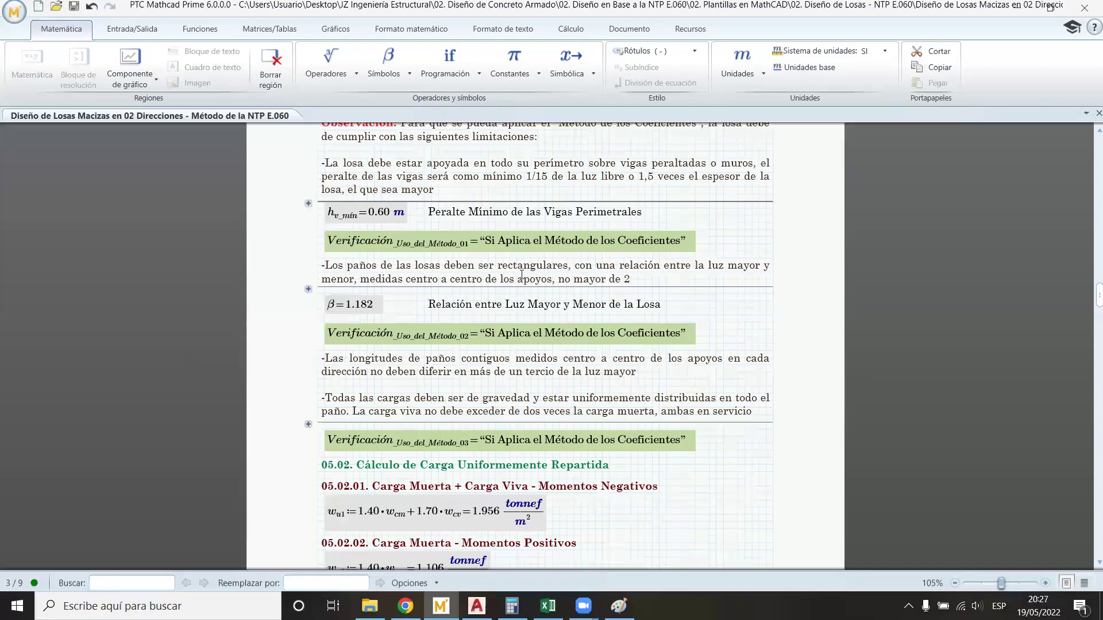
left_click(477, 606)
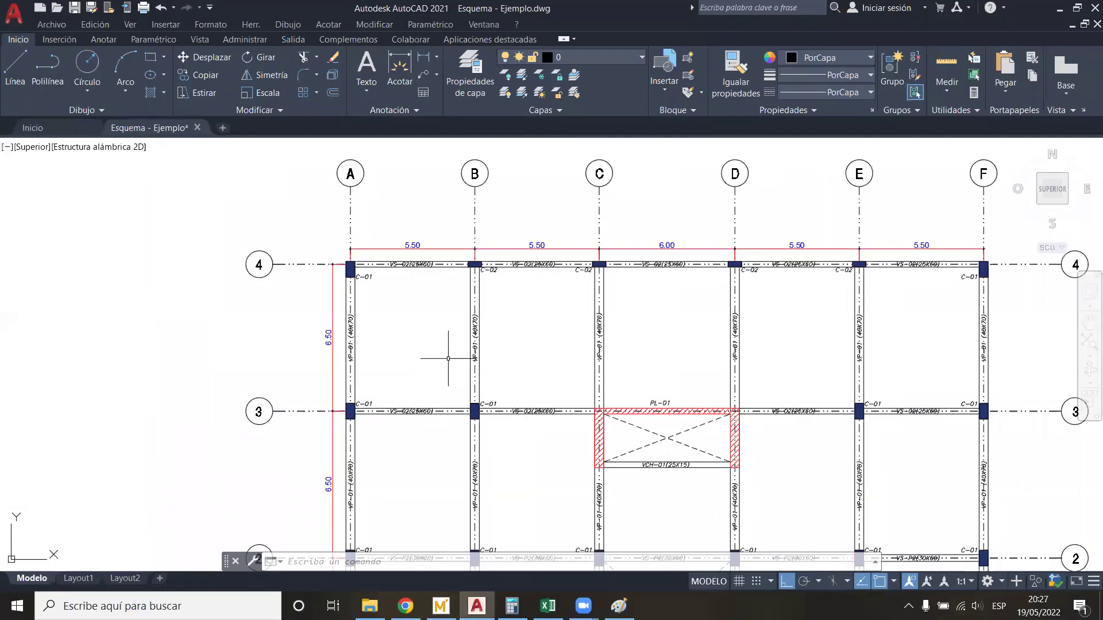
scroll(446, 305, "up", 4)
scroll(315, 241, "up", 2)
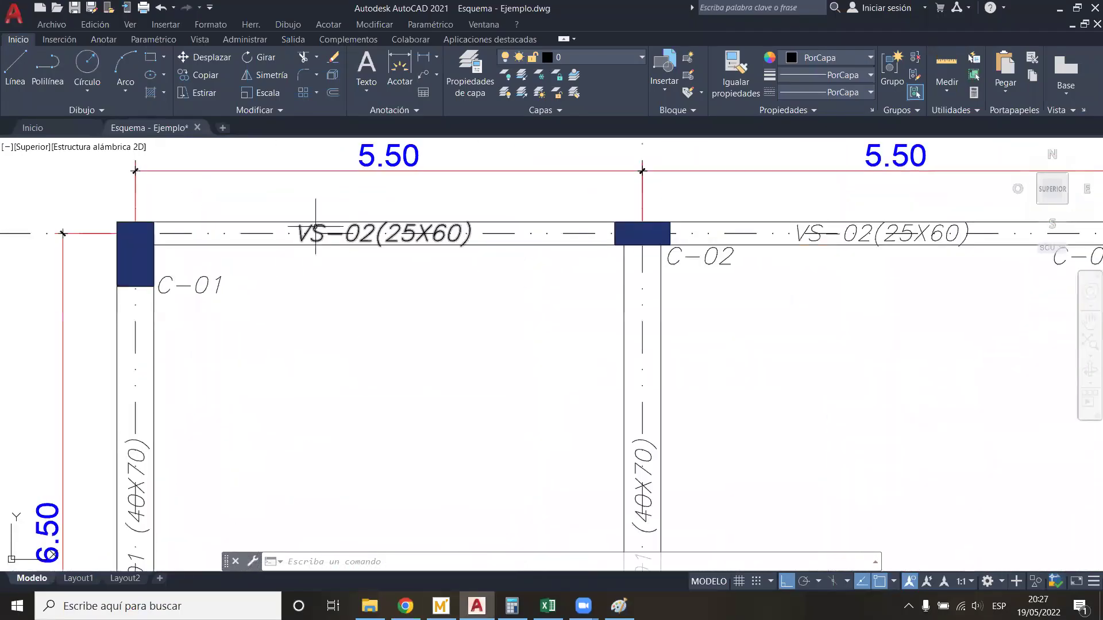
scroll(316, 244, "down", 4)
scroll(253, 247, "up", 4)
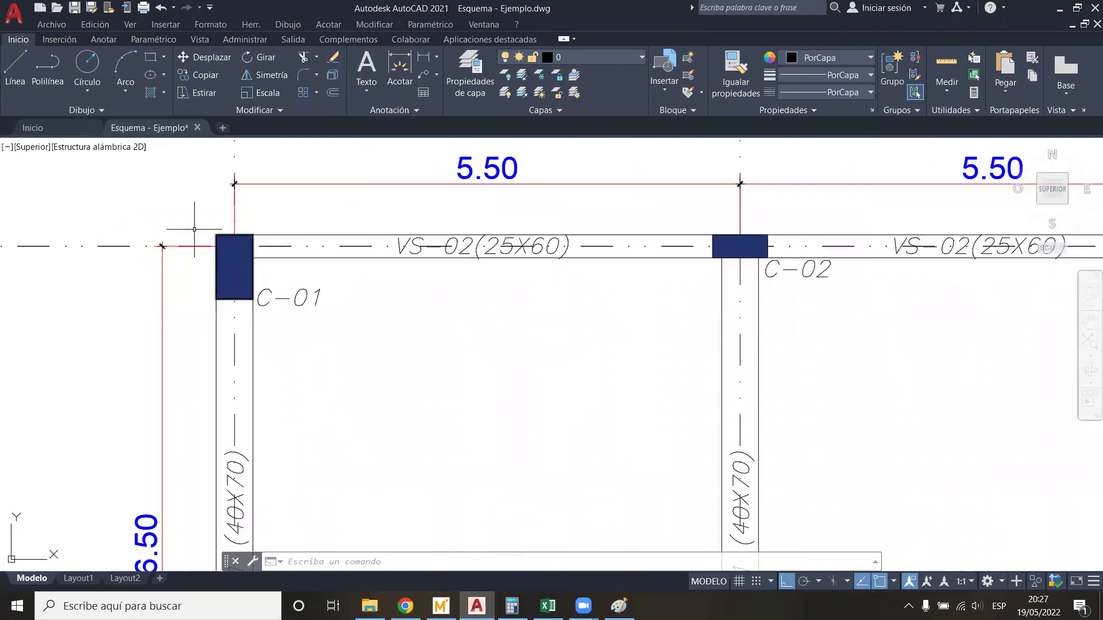
left_click(194, 229)
scroll(189, 270, "down", 3)
scroll(242, 261, "up", 4)
scroll(258, 276, "down", 4)
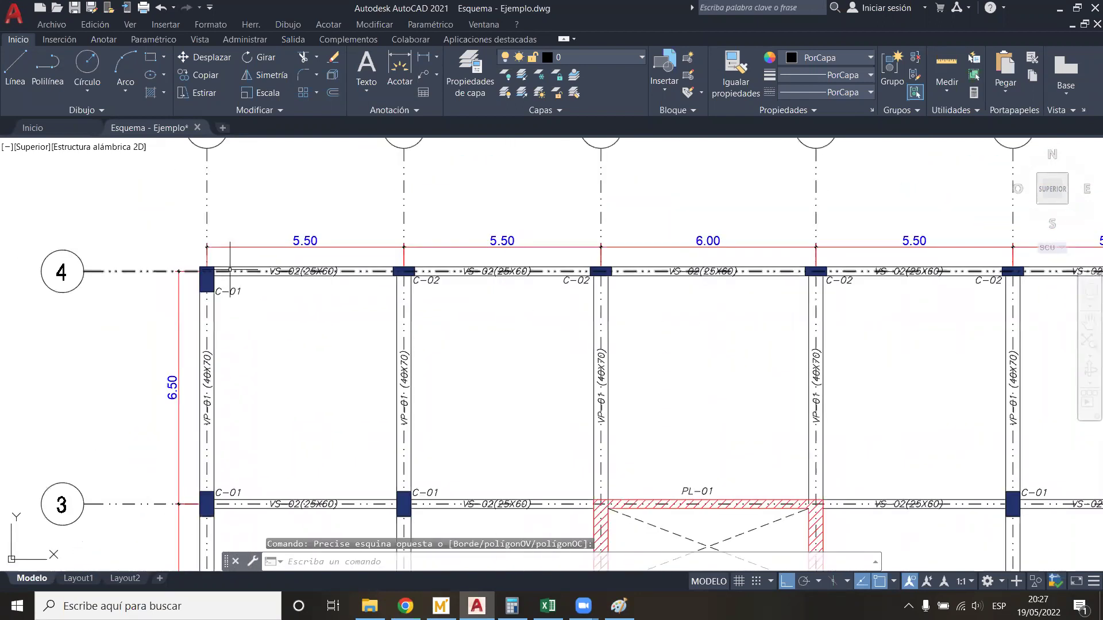
Step: Return to Mathcad and review the β span ratio and Verificación_Uso_del_Método_02 in section 05.01
left_click(441, 604)
scroll(453, 409, "down", 1)
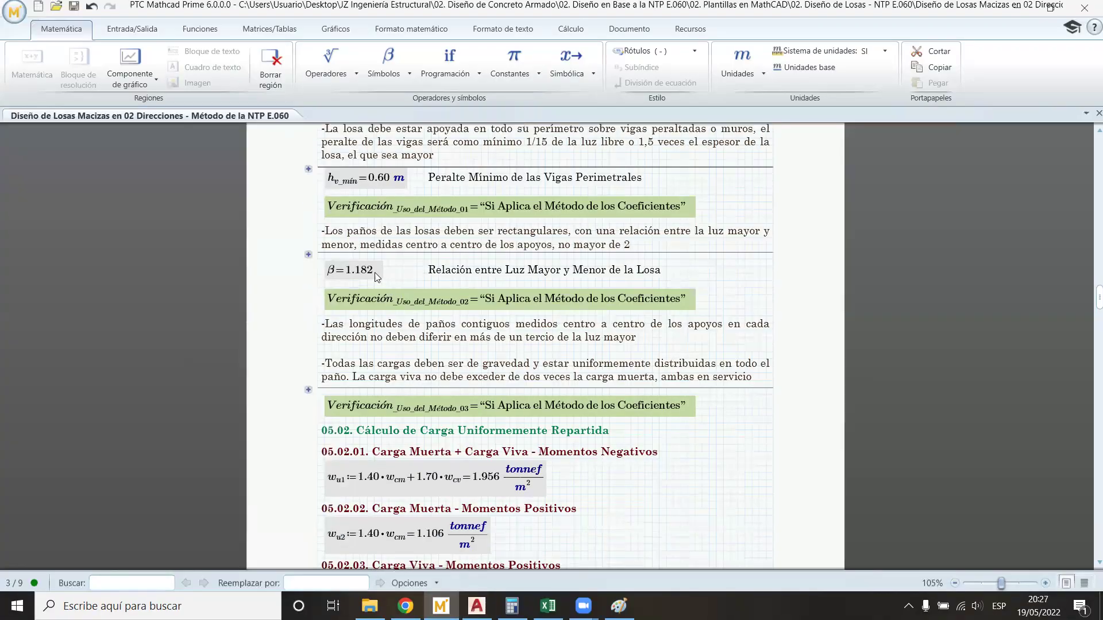
left_click(402, 274)
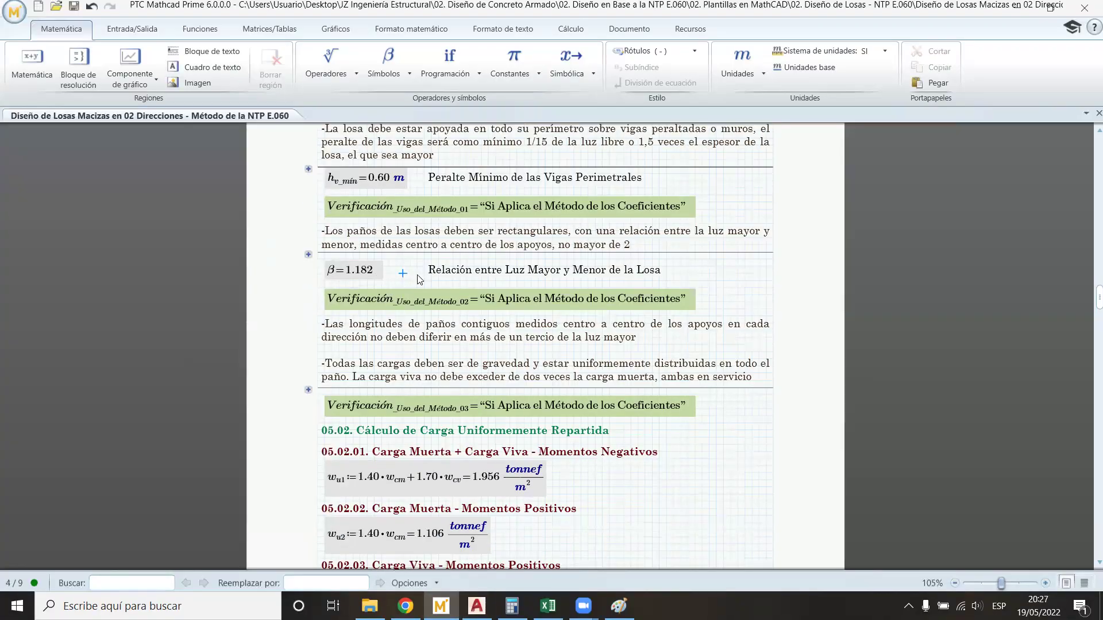
left_click(416, 270)
scroll(596, 305, "down", 1)
left_click(671, 306)
left_click(717, 262)
scroll(718, 269, "up", 1)
scroll(615, 310, "up", 2)
scroll(608, 315, "up", 2)
scroll(560, 230, "down", 3)
scroll(559, 227, "down", 3)
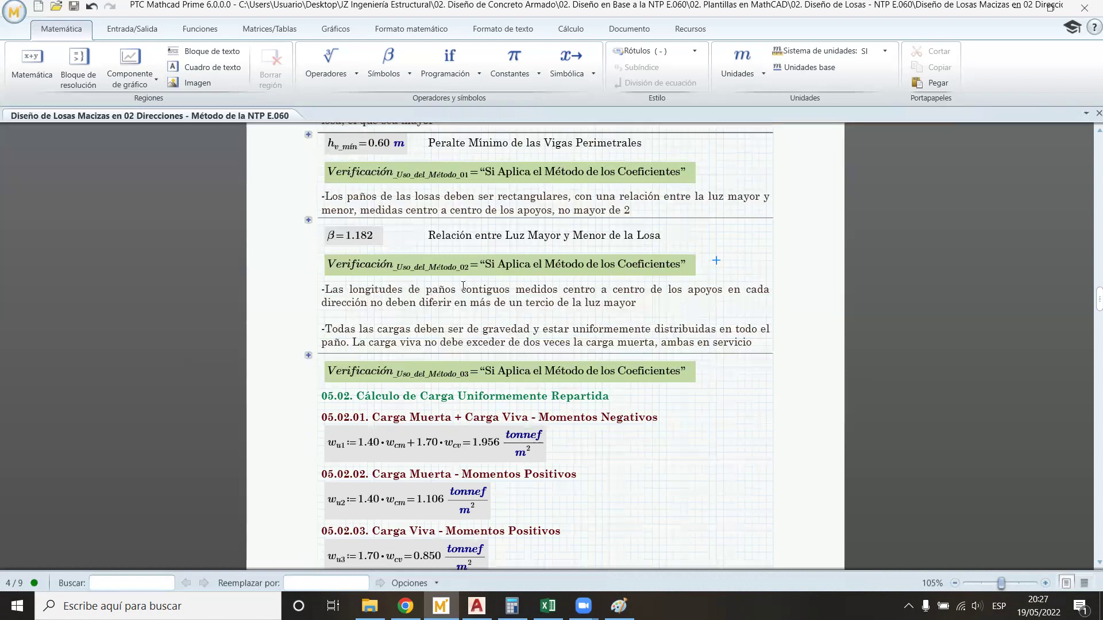
Step: Highlight the limitation on contiguous panel lengths differing by no more than one third of the longer span, and clear the highlight
left_click_drag(326, 253, 516, 254)
left_click_drag(600, 260, 638, 268)
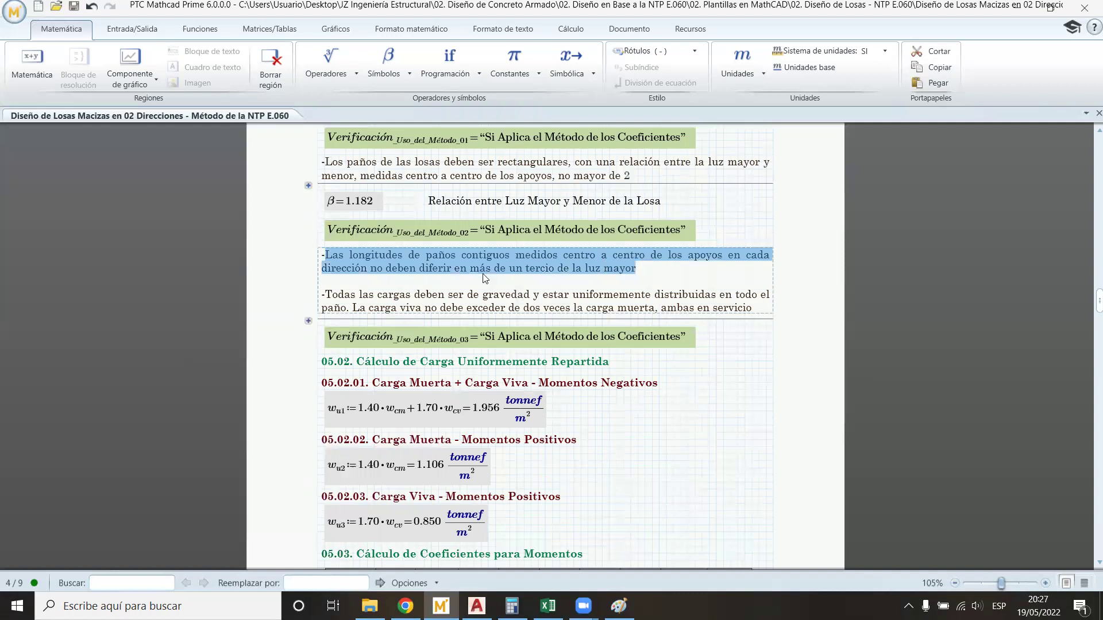
left_click(428, 278)
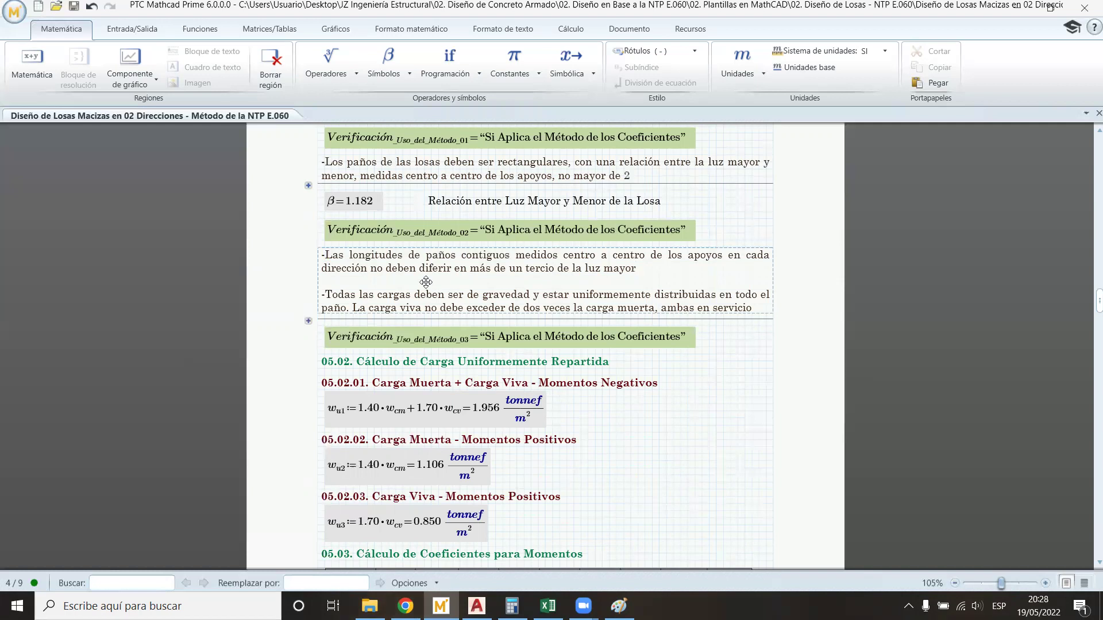
scroll(426, 282, "down", 1)
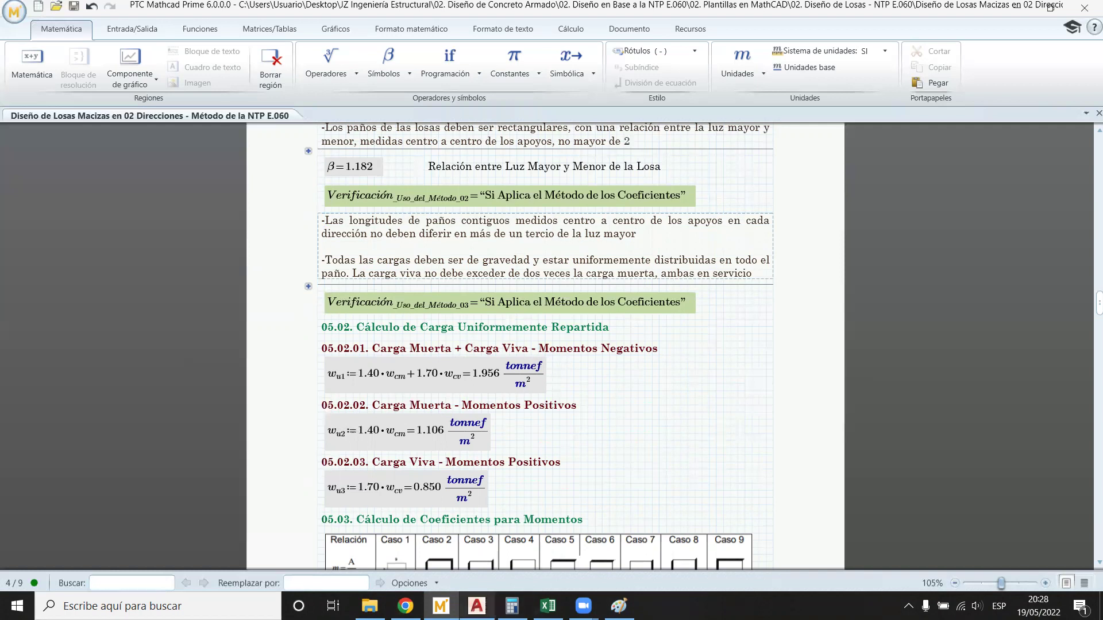
Step: Switch to AutoCAD and compare the spans of adjacent slab panels across the floor plan in both directions
left_click(481, 605)
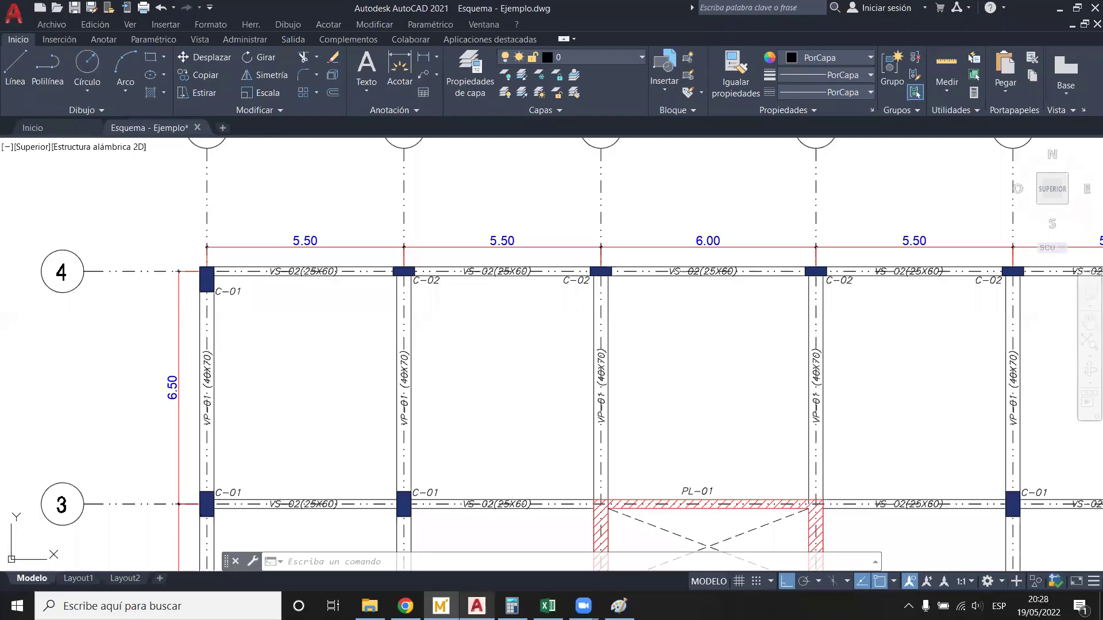
scroll(491, 370, "down", 6)
scroll(460, 389, "up", 2)
left_click_drag(460, 389, 370, 329)
scroll(379, 289, "up", 4)
scroll(319, 377, "down", 4)
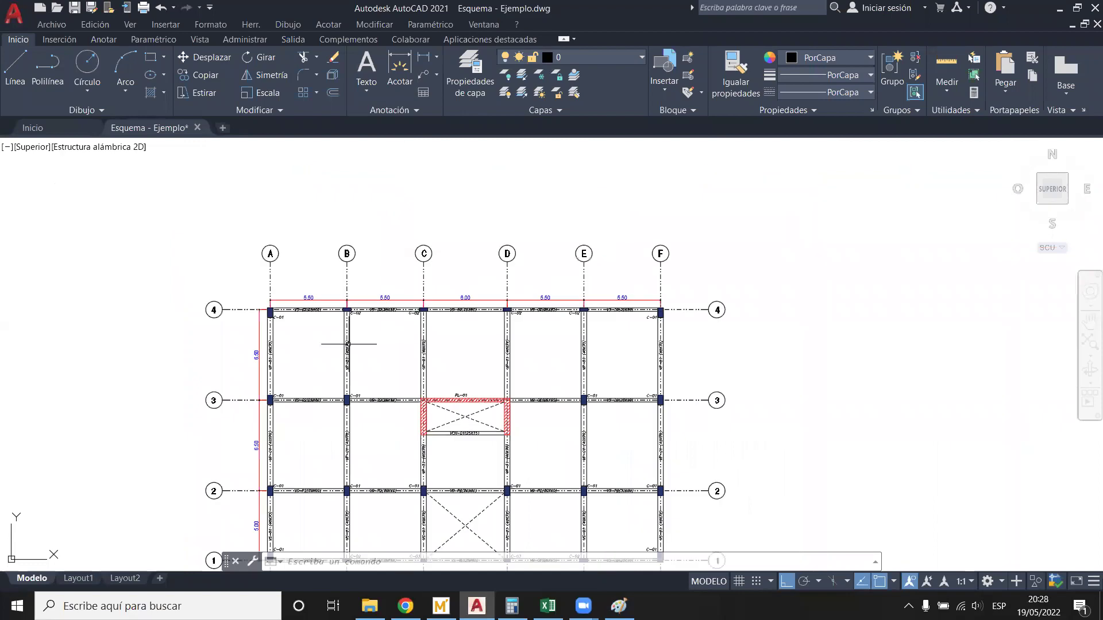
left_click_drag(333, 394, 322, 331)
scroll(362, 362, "up", 2)
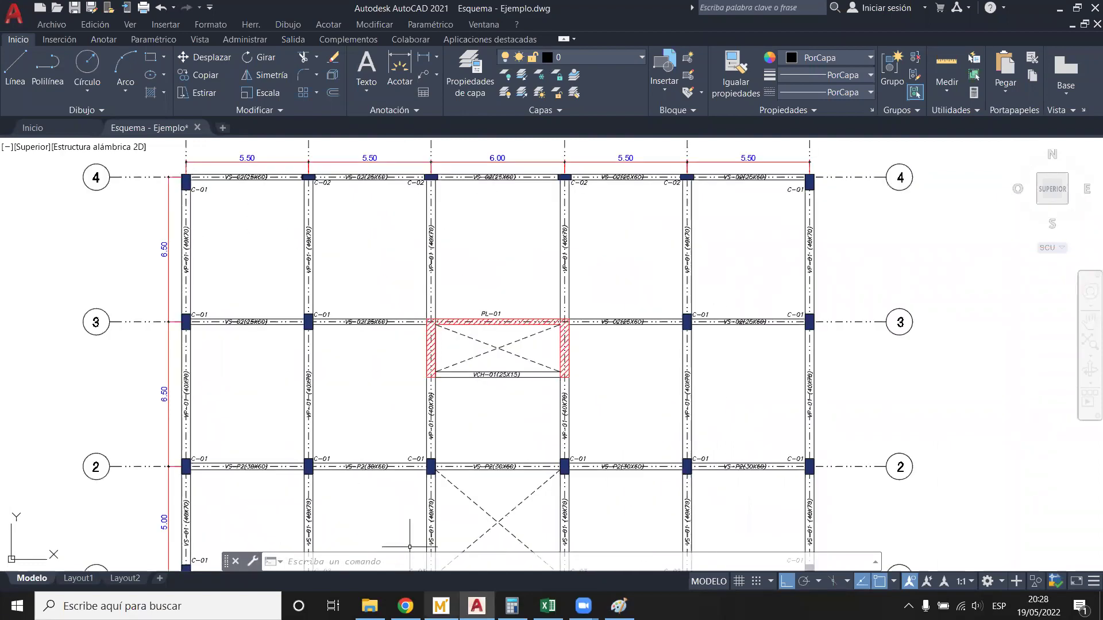
Step: Back in Mathcad, expand the area behind Verificación_Uso_del_Método_03 to view its live-load condition against twice the dead load, and collapse it again
left_click(440, 606)
left_click(646, 407)
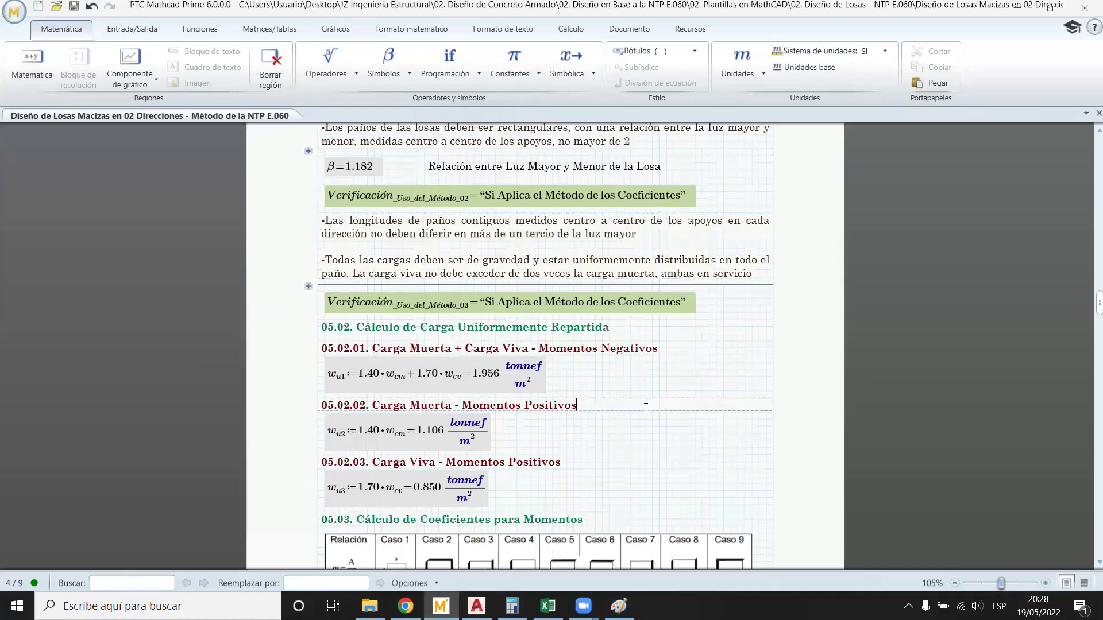
left_click(324, 262)
left_click(308, 287)
left_click(469, 337)
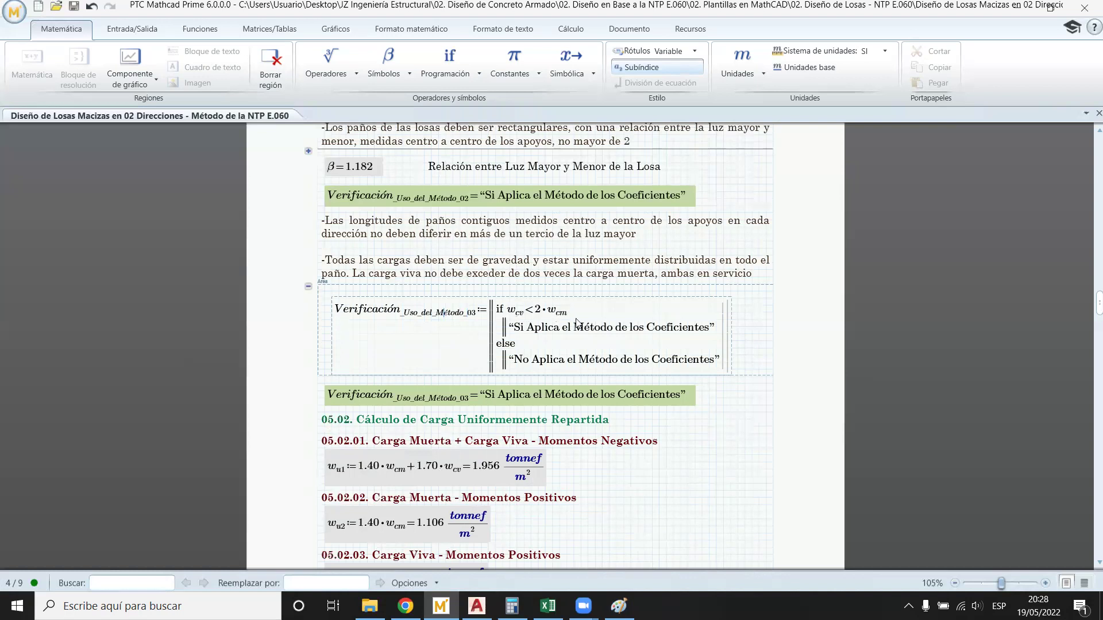
left_click(308, 286)
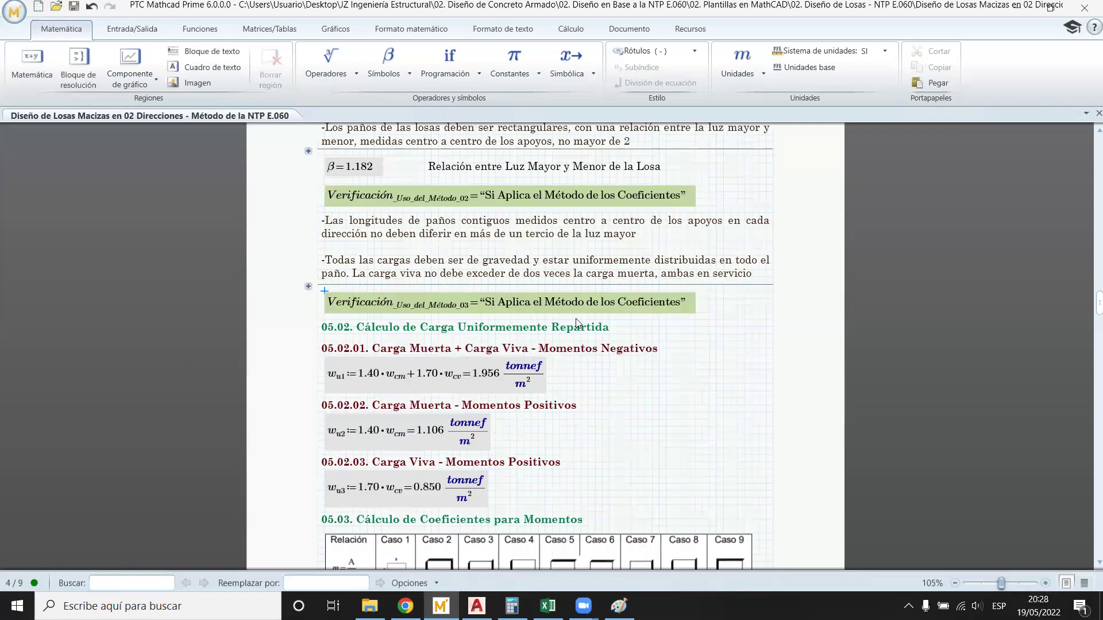
left_click(631, 327)
left_click(732, 301)
Step: Look back over section 04's perimeter beam properties and deflection thickness calculations, and return to the start of section 05
scroll(495, 320, "up", 15)
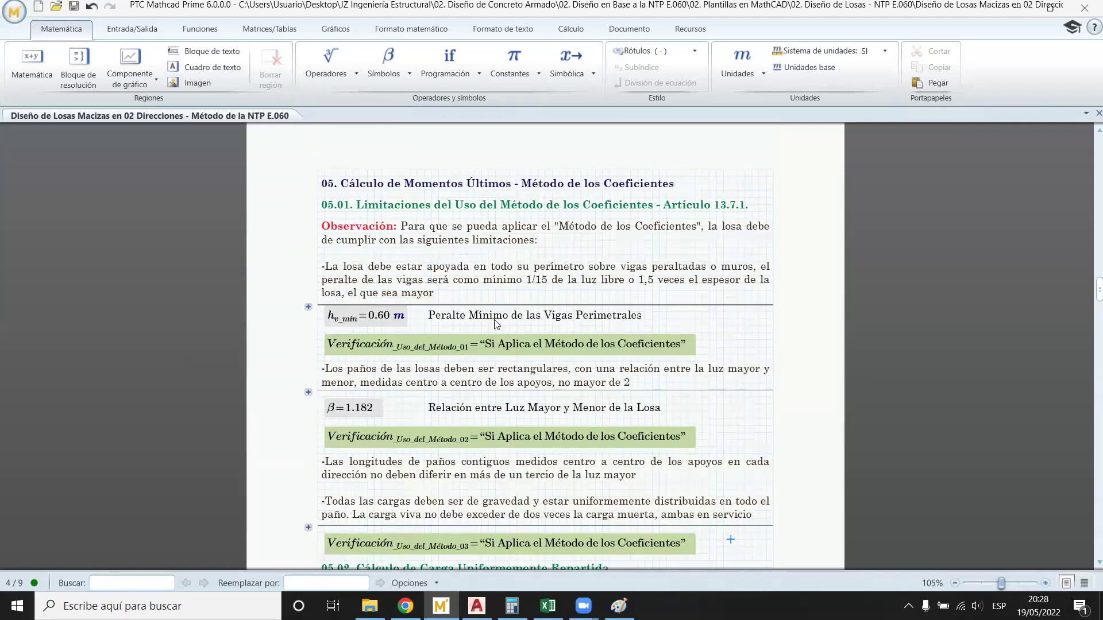
scroll(447, 320, "up", 12)
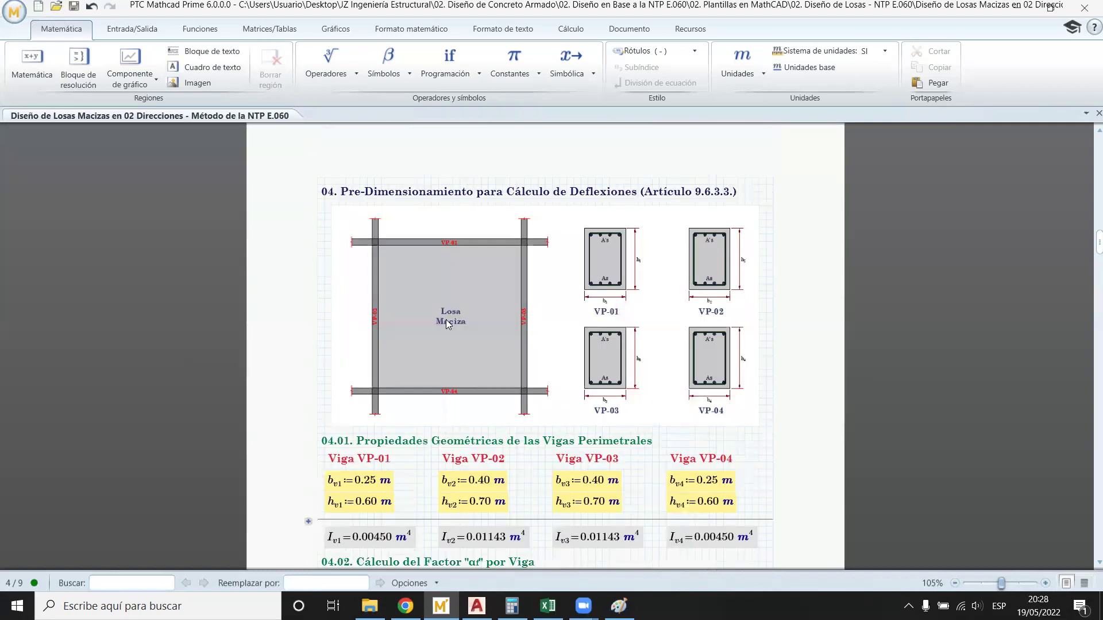
scroll(425, 351, "down", 10)
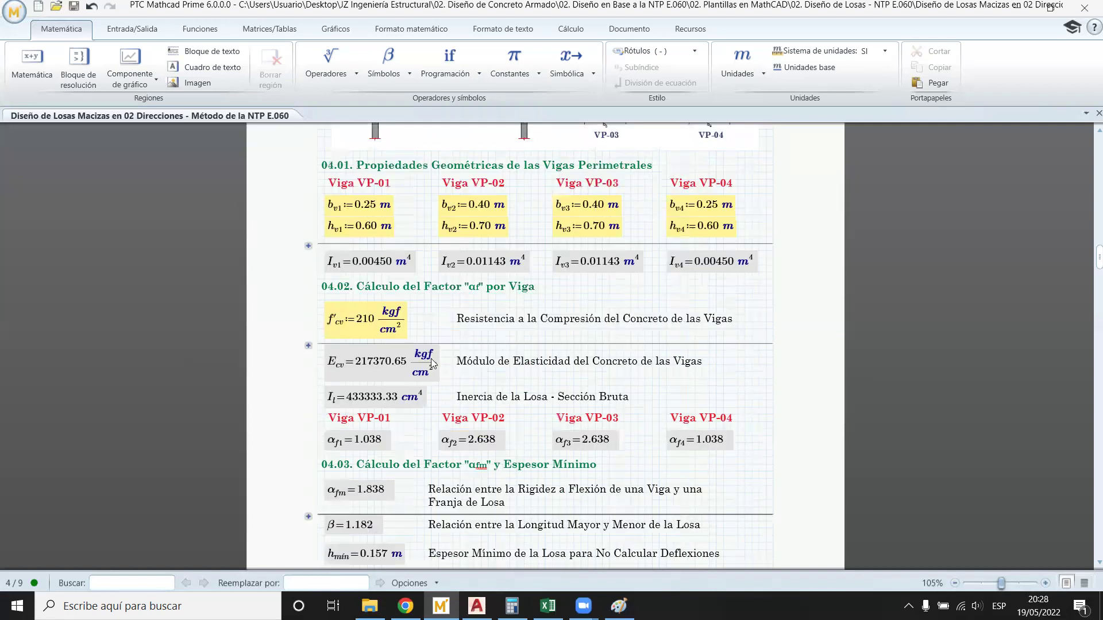
scroll(431, 358, "down", 12)
scroll(546, 352, "up", 5)
Step: Review the headings of sections 05 and 05.01, highlighting "Momentos Últimos", and move on to the verifications and section 05.02
left_click(382, 206)
left_click_drag(382, 205, 501, 206)
left_click(653, 205)
left_click(500, 205)
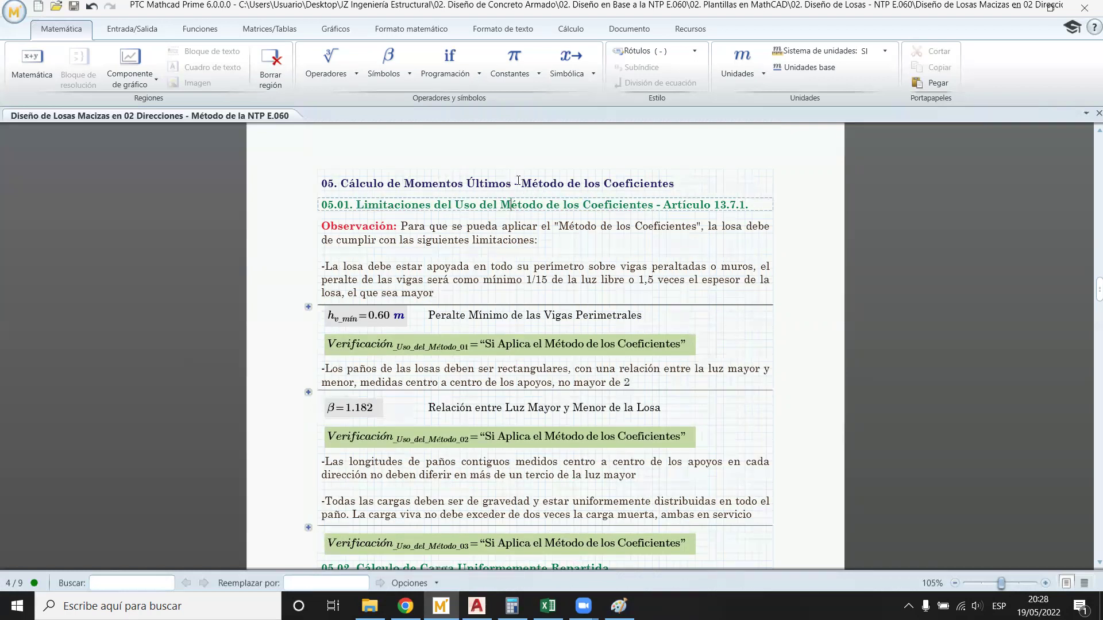
left_click_drag(404, 183, 505, 183)
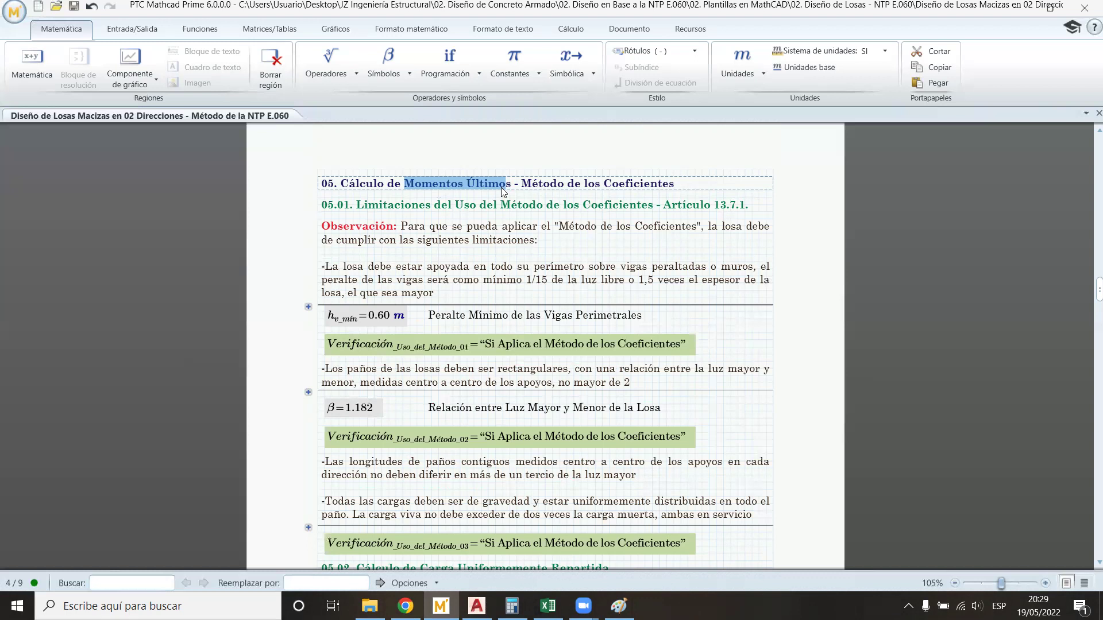
left_click(575, 180)
left_click(674, 187)
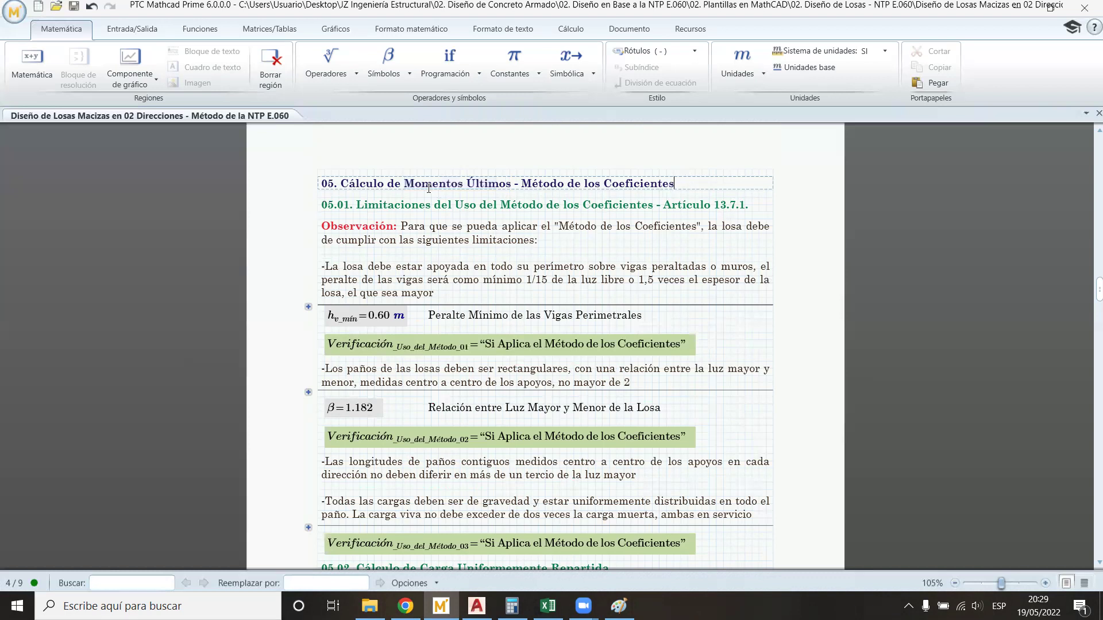
scroll(438, 285, "down", 3)
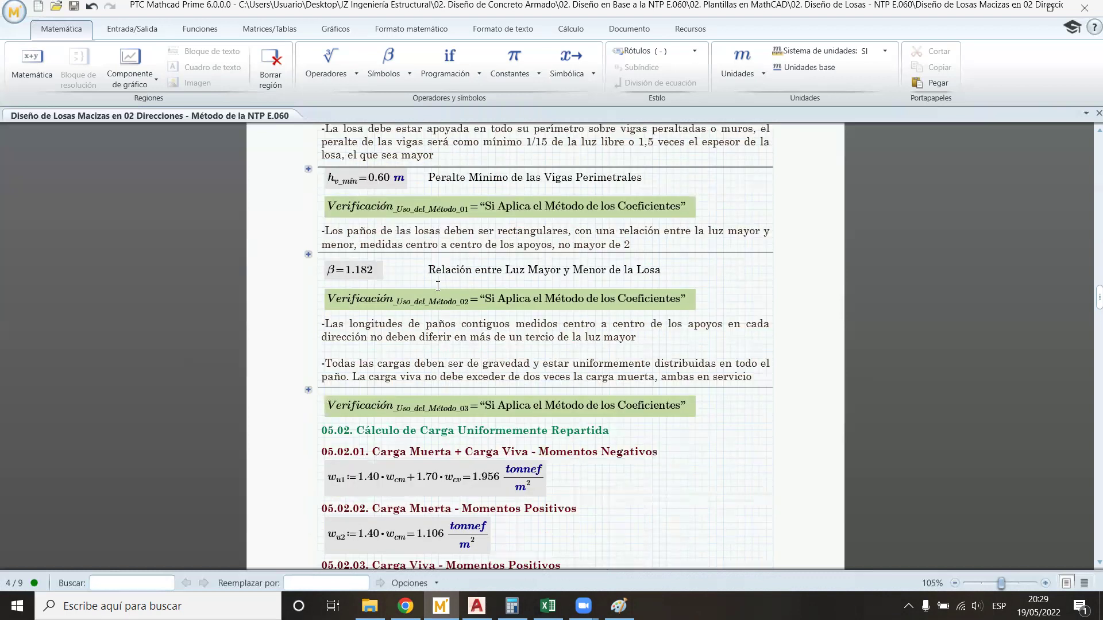